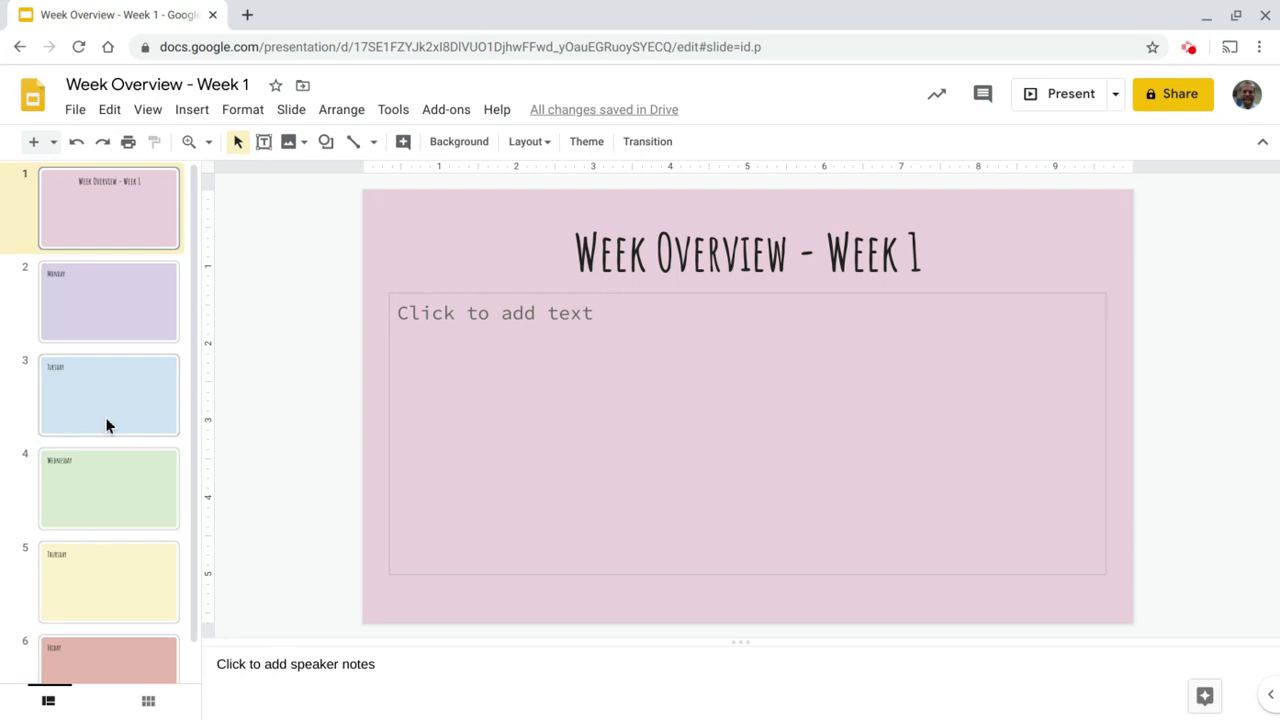
Draw a Round Same Side Corner Rectangle near the title slide's right side.
{"action": "left_click", "coordinate": [214, 314]}
{"action": "left_click", "coordinate": [116, 303]}
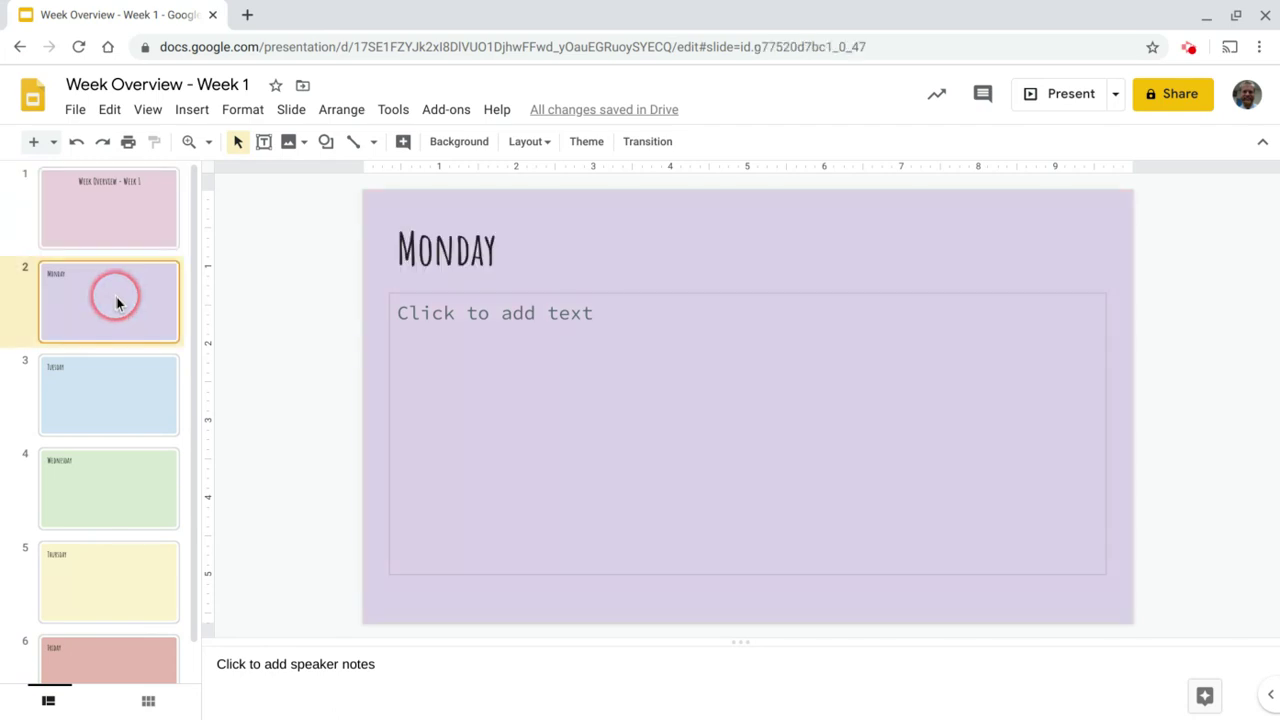
{"action": "key", "text": "Down"}
{"action": "key", "text": "Down"}
{"action": "key", "text": "Down"}
{"action": "key", "text": "Up"}
{"action": "key", "text": "Up"}
{"action": "key", "text": "Up"}
{"action": "key", "text": "Up"}
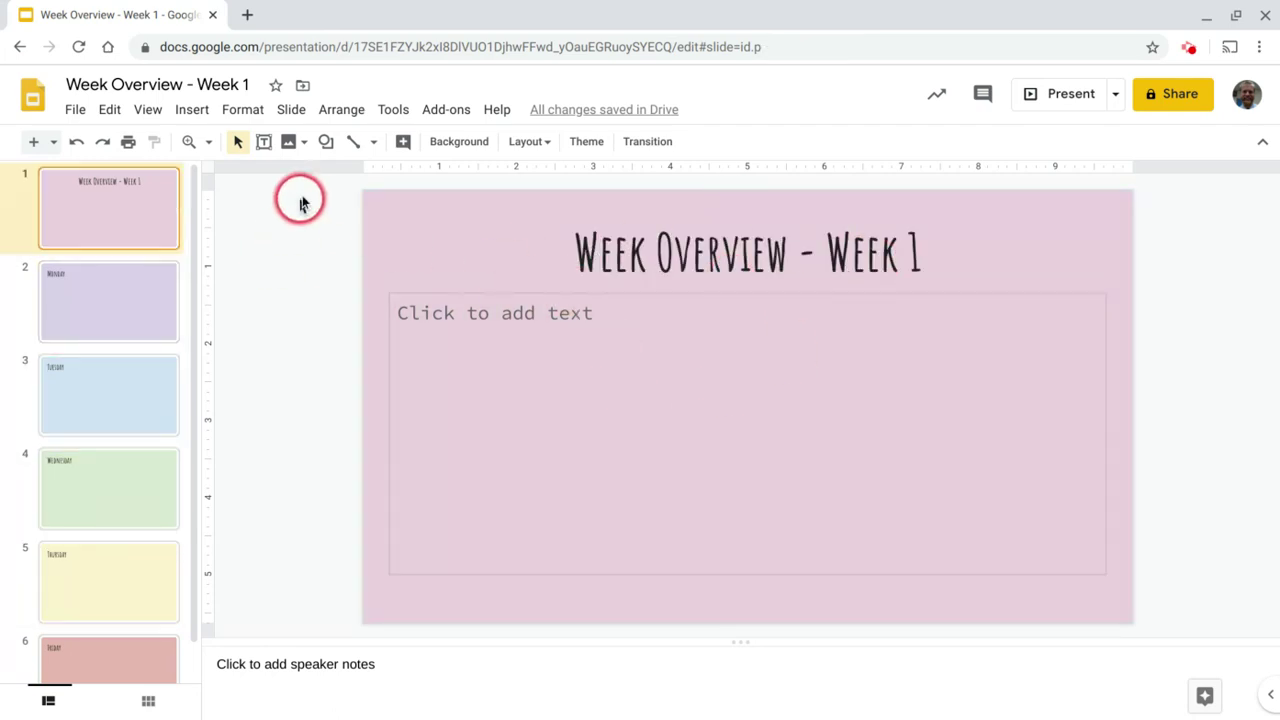
{"action": "left_click", "coordinate": [325, 142]}
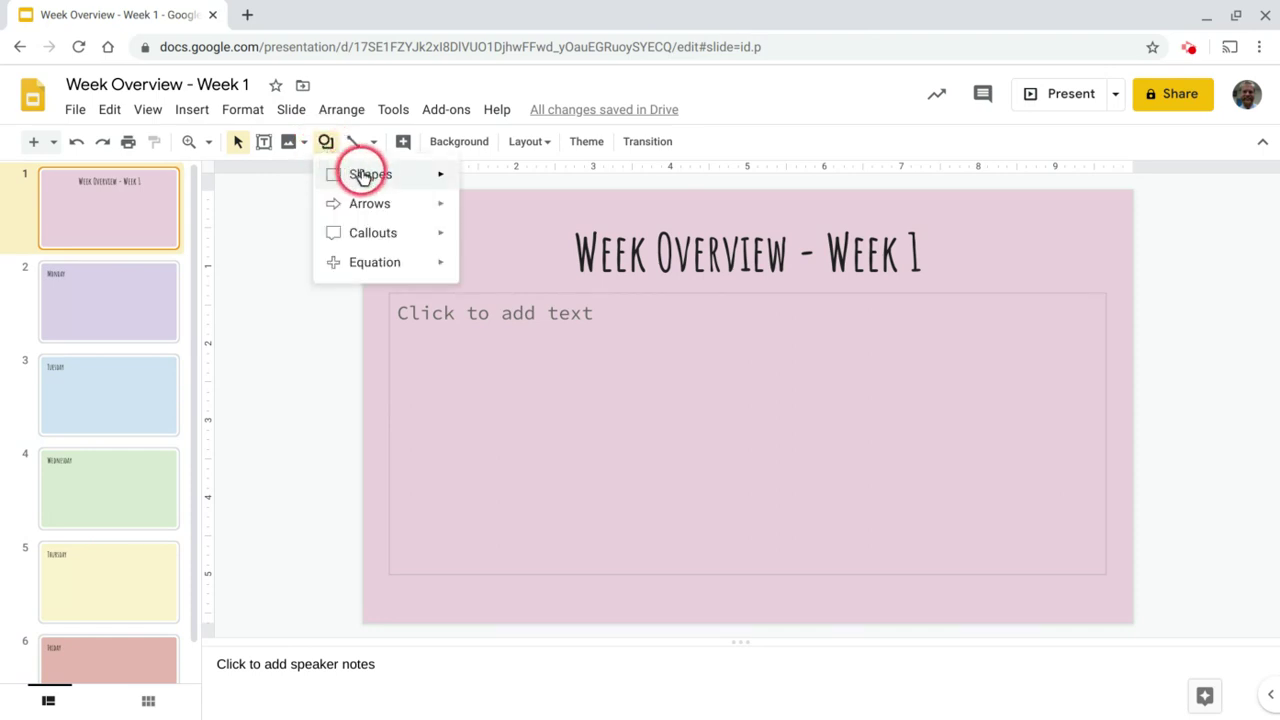
{"action": "mouse_move", "coordinate": [355, 173]}
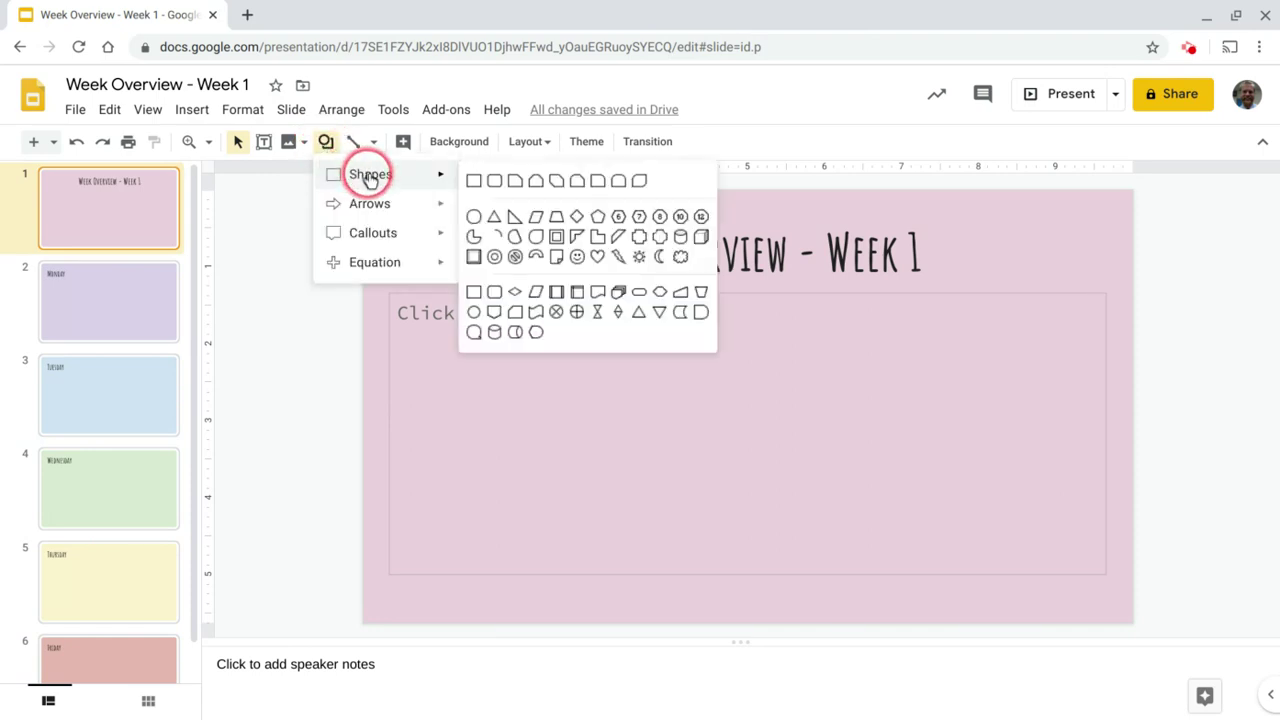
{"action": "left_click", "coordinate": [622, 181]}
{"action": "left_click_drag", "start_coordinate": [864, 357], "coordinate": [946, 405]}
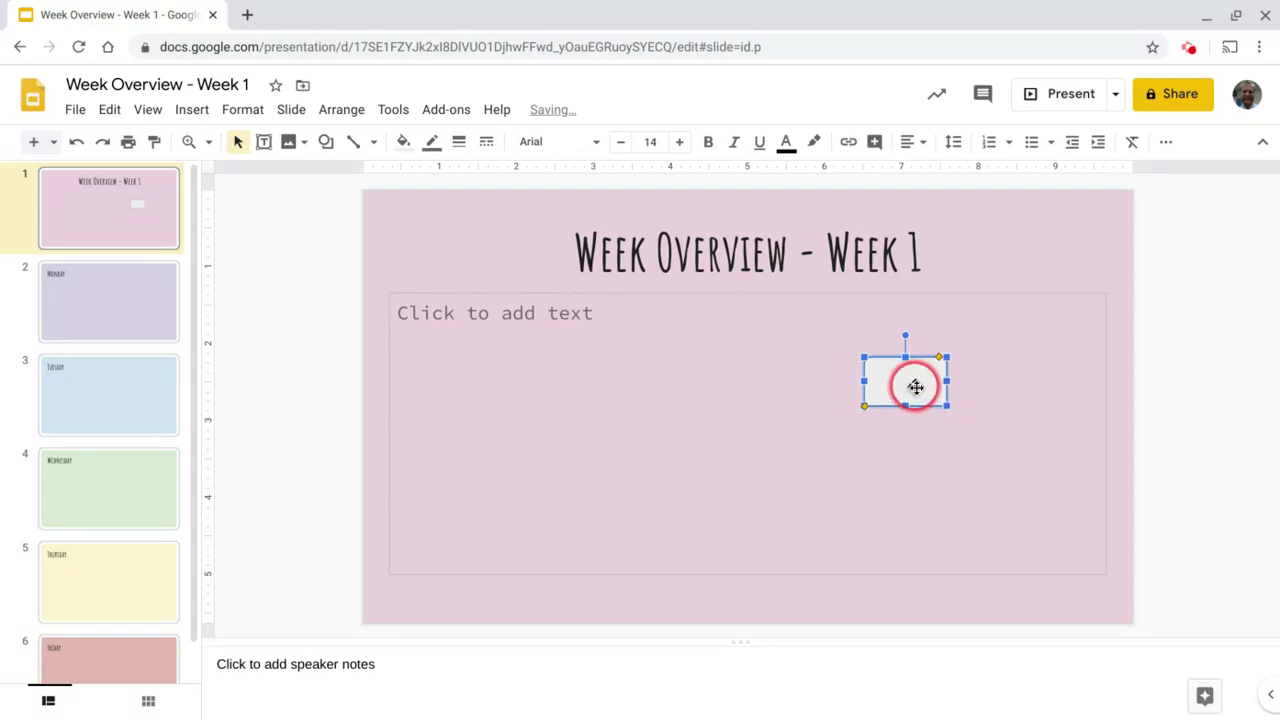
Label the shape Overview, widen it to one line, and rotate it vertical.
{"action": "left_click", "coordinate": [915, 387]}
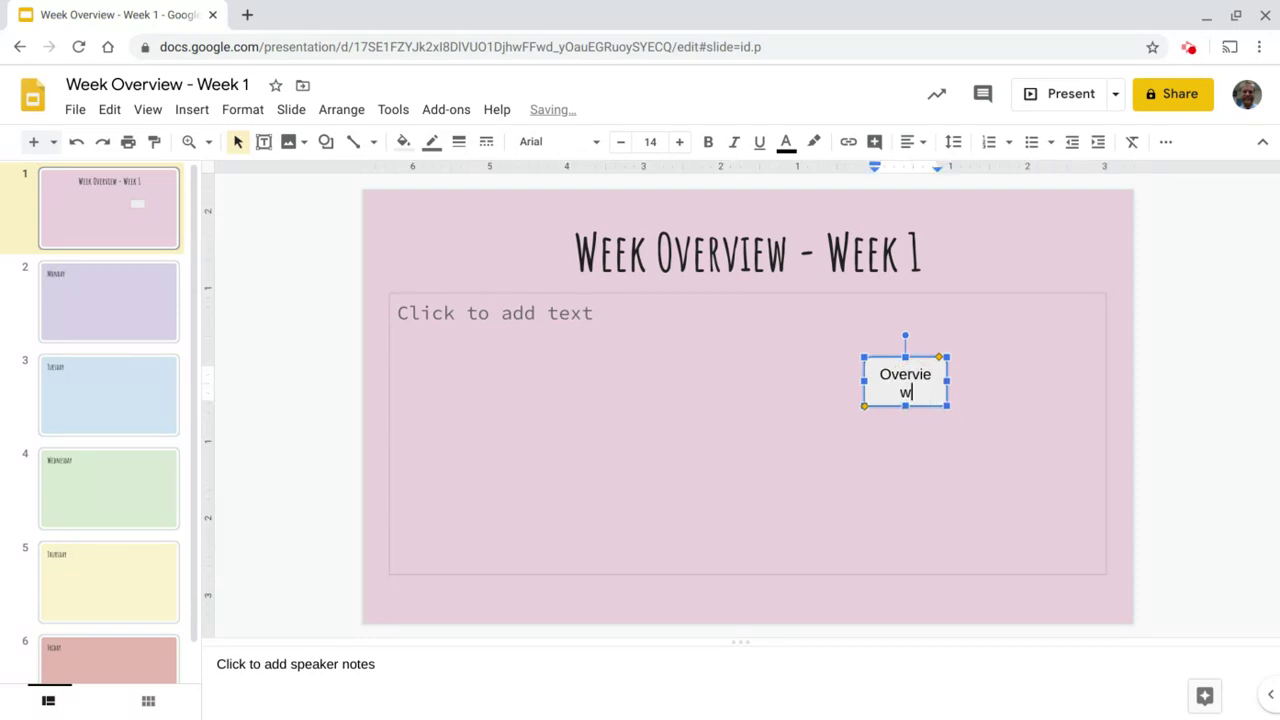
{"action": "left_click_drag", "start_coordinate": [946, 380], "coordinate": [972, 380]}
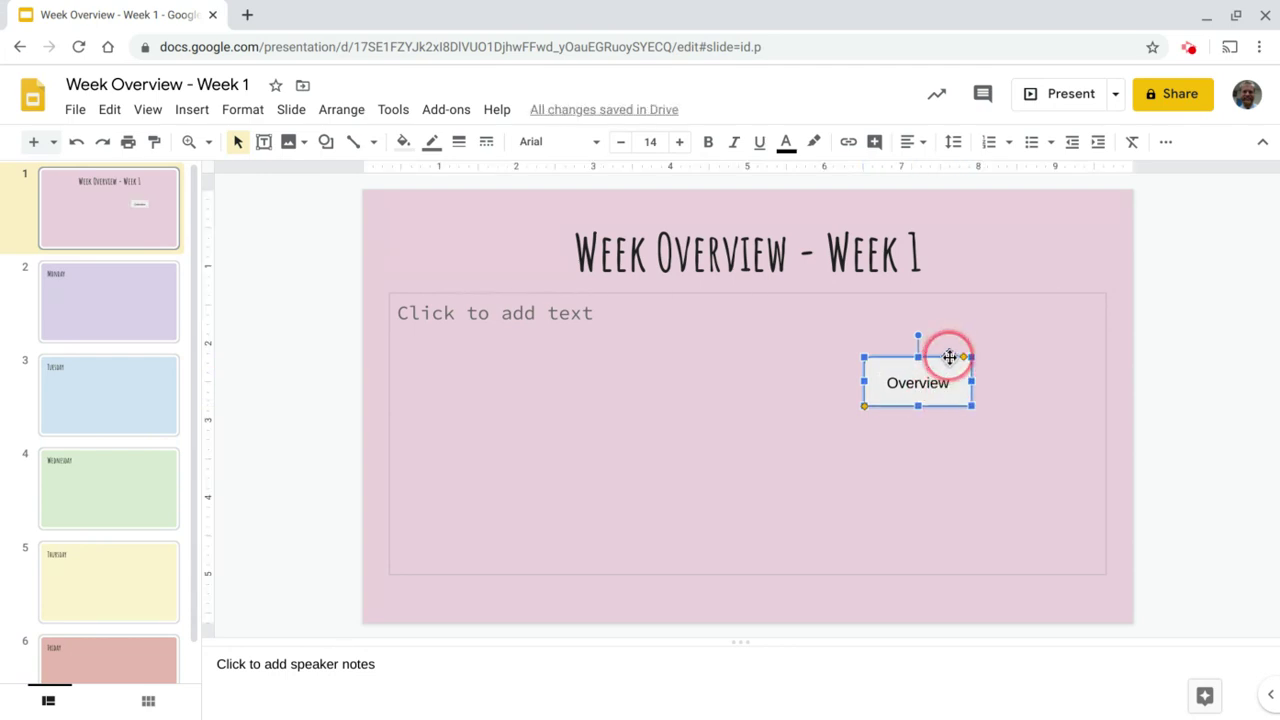
{"action": "left_click_drag", "start_coordinate": [950, 358], "coordinate": [1165, 193]}
{"action": "left_click", "coordinate": [926, 330]}
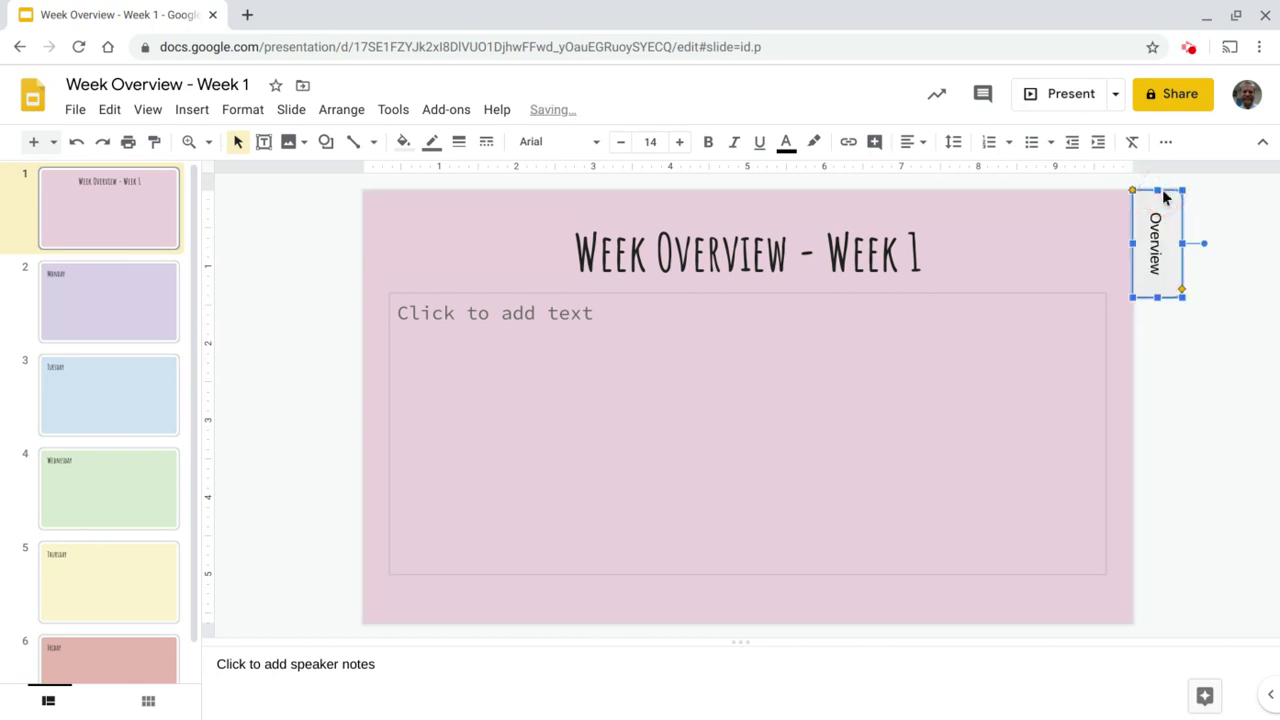
{"action": "left_click", "coordinate": [1163, 240]}
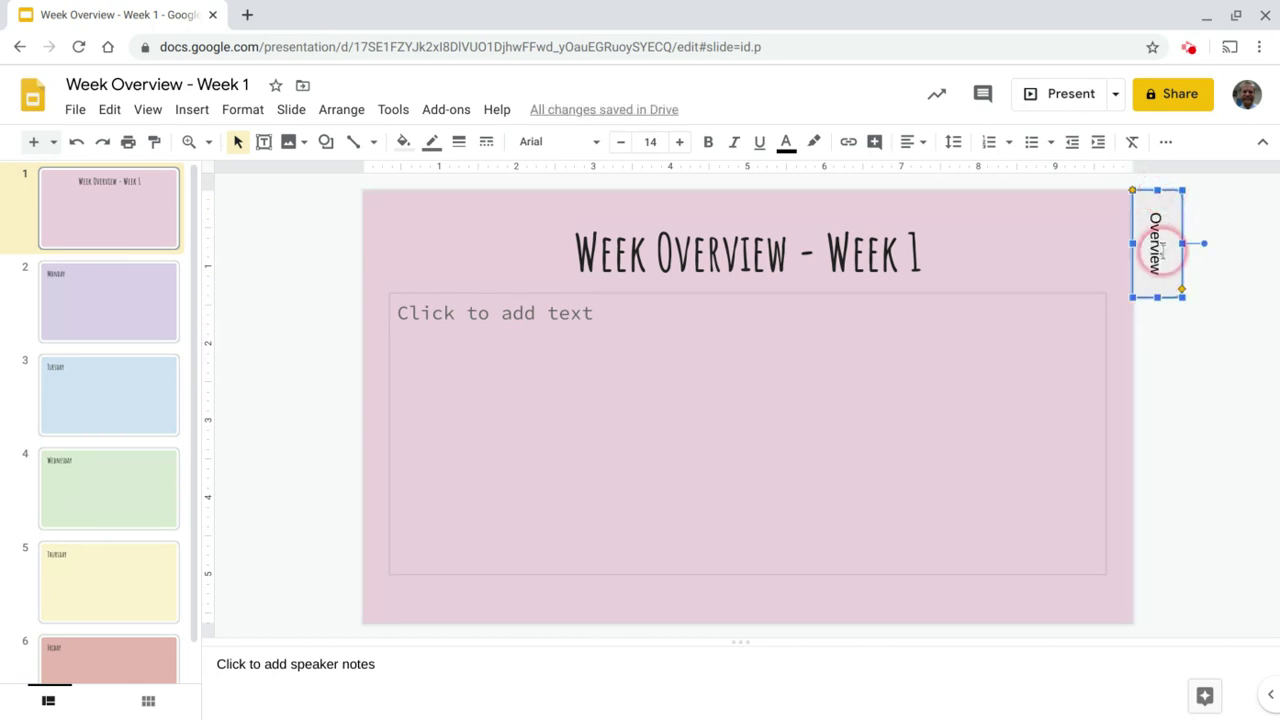
Fit the Overview tab against the right edge and place a copy directly below.
{"action": "left_click", "coordinate": [1182, 229]}
{"action": "left_click", "coordinate": [1167, 205]}
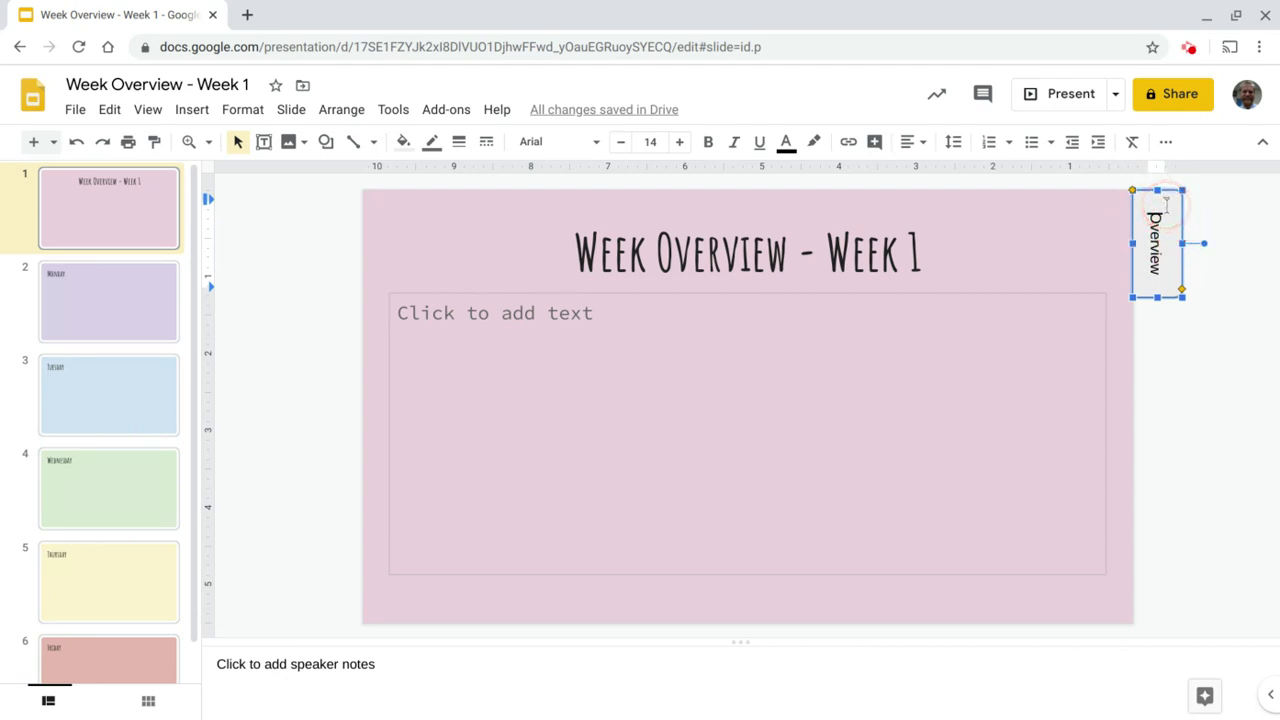
{"action": "left_click_drag", "start_coordinate": [1166, 204], "coordinate": [1179, 216]}
{"action": "left_click_drag", "start_coordinate": [1187, 268], "coordinate": [1174, 371]}
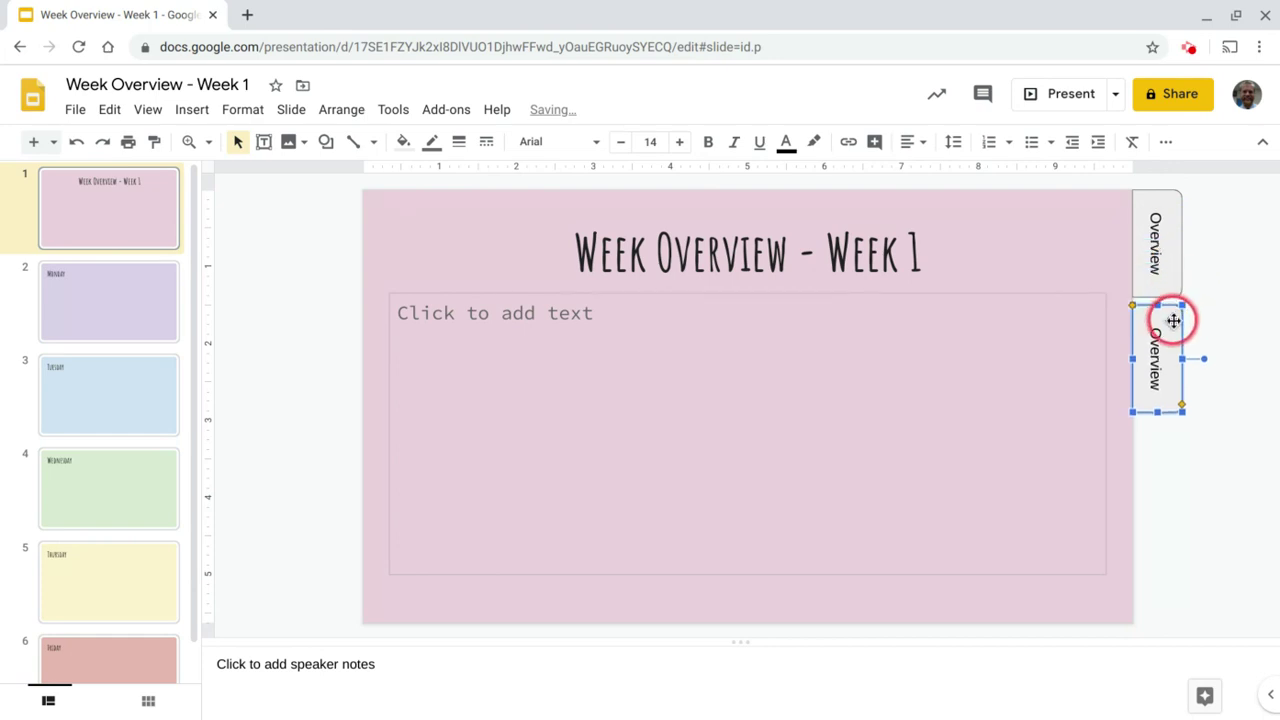
{"action": "left_click_drag", "start_coordinate": [1172, 322], "coordinate": [1174, 316]}
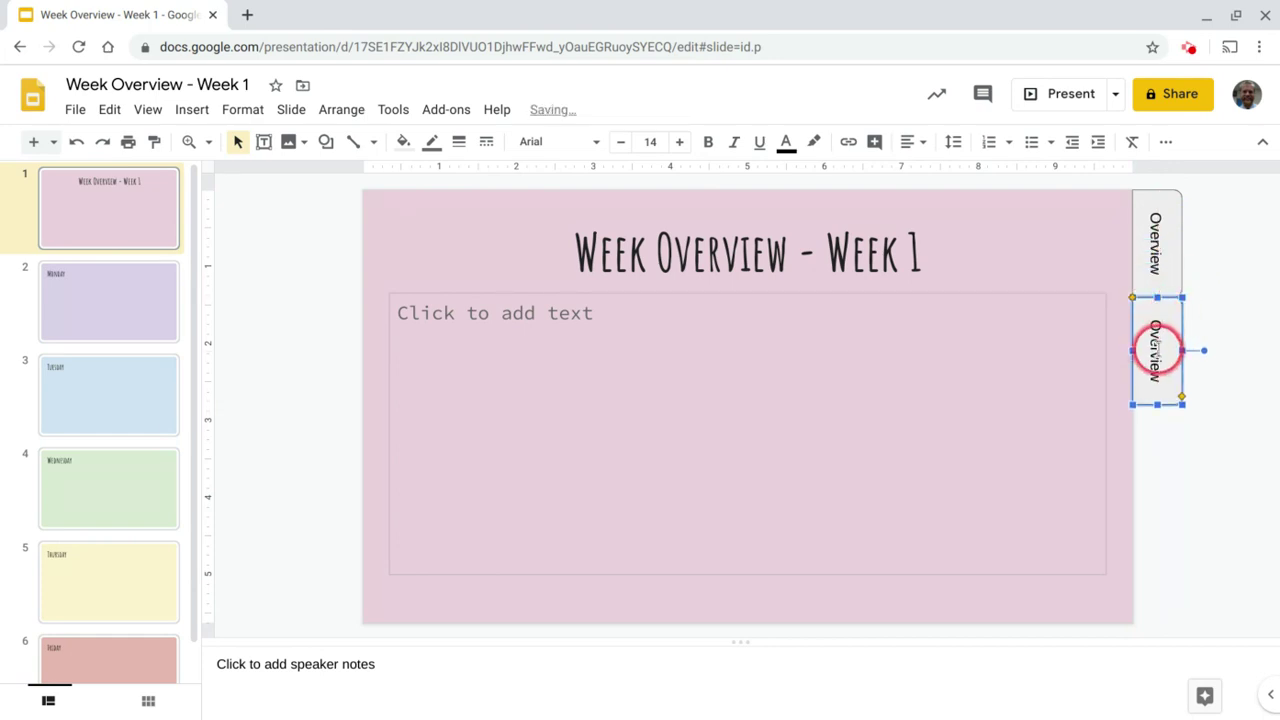
Rename the copied tab to Mon.
{"action": "double_click", "coordinate": [1157, 348]}
{"action": "type", "text": "Mon"}
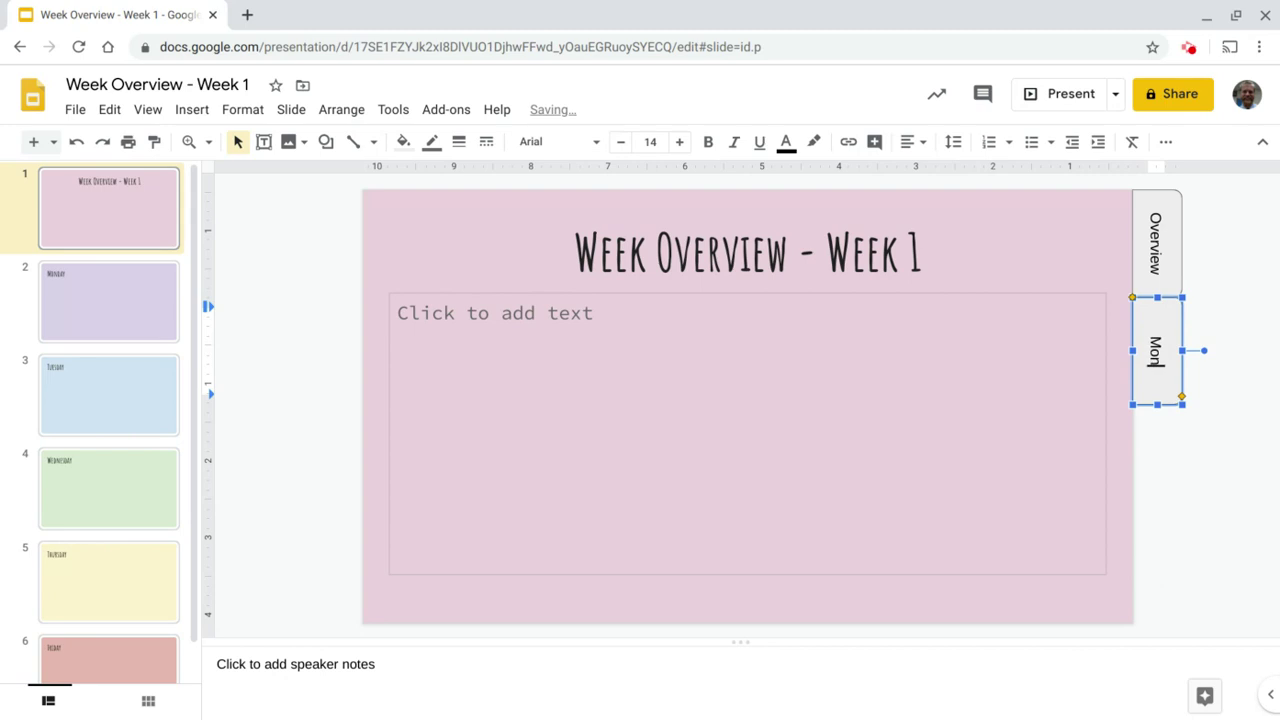
{"action": "left_click", "coordinate": [1194, 449]}
{"action": "left_click", "coordinate": [1169, 375]}
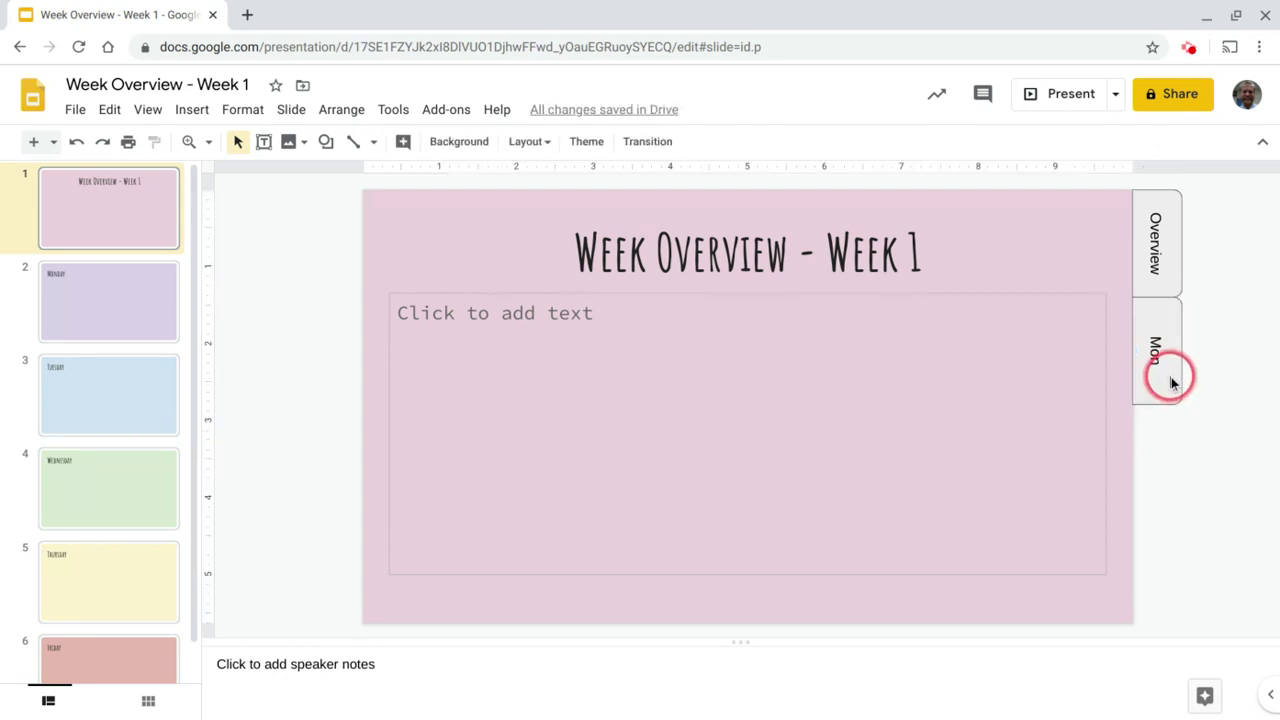
Duplicate the Overview and Mon pair below and rename the copies Tues and Wed.
{"action": "left_click_drag", "start_coordinate": [1200, 370], "coordinate": [1162, 488]}
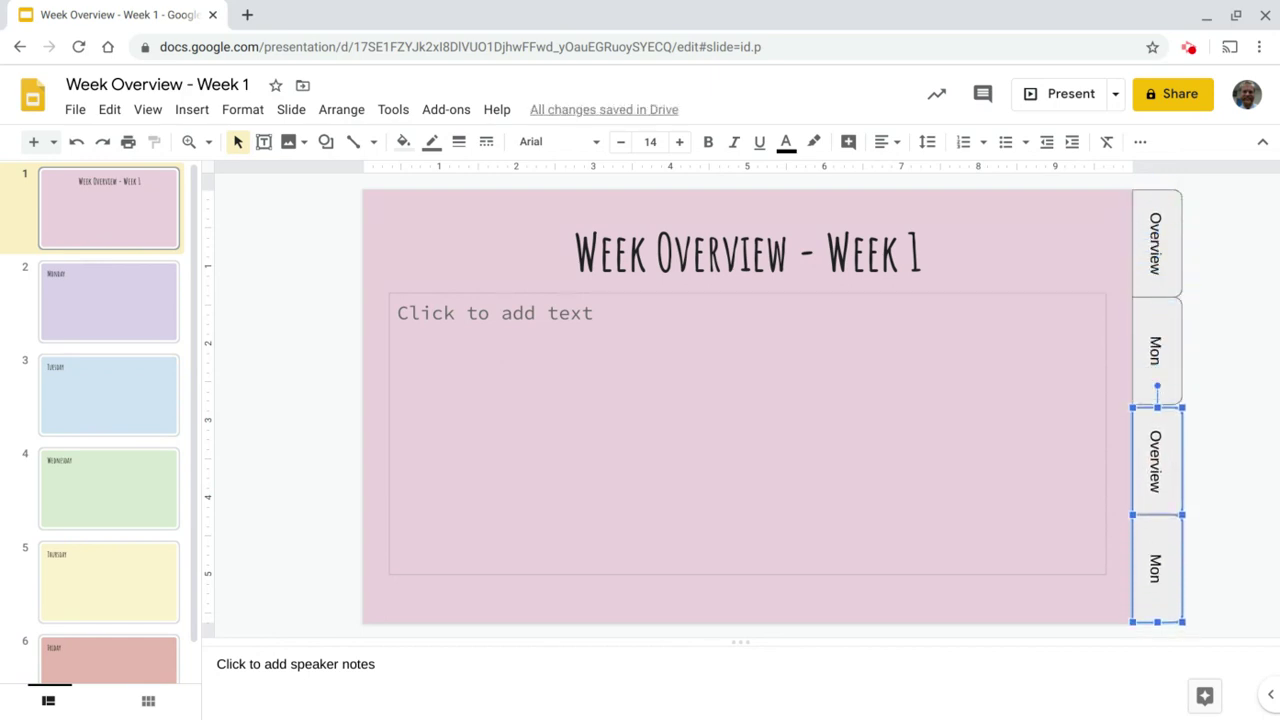
{"action": "left_click", "coordinate": [1177, 472]}
{"action": "left_click_drag", "start_coordinate": [1177, 472], "coordinate": [1183, 466]}
{"action": "left_click", "coordinate": [1204, 469]}
{"action": "left_click", "coordinate": [1155, 477]}
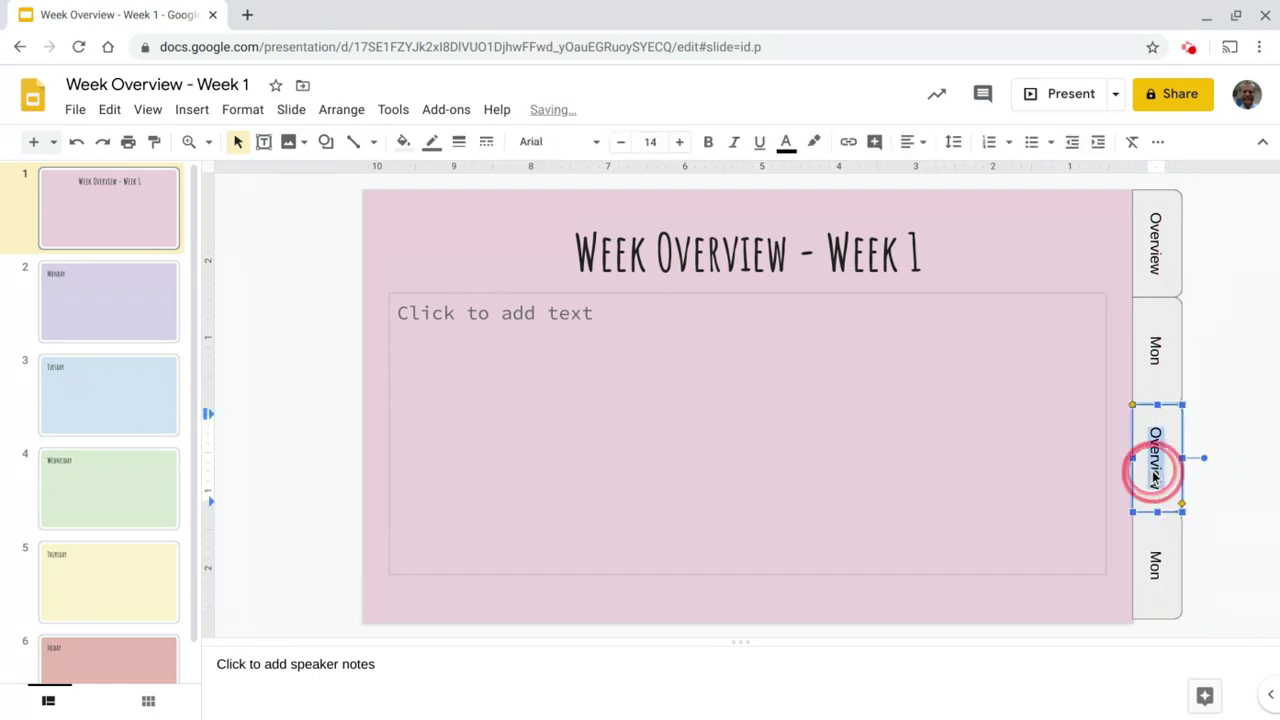
{"action": "type", "text": "Tues"}
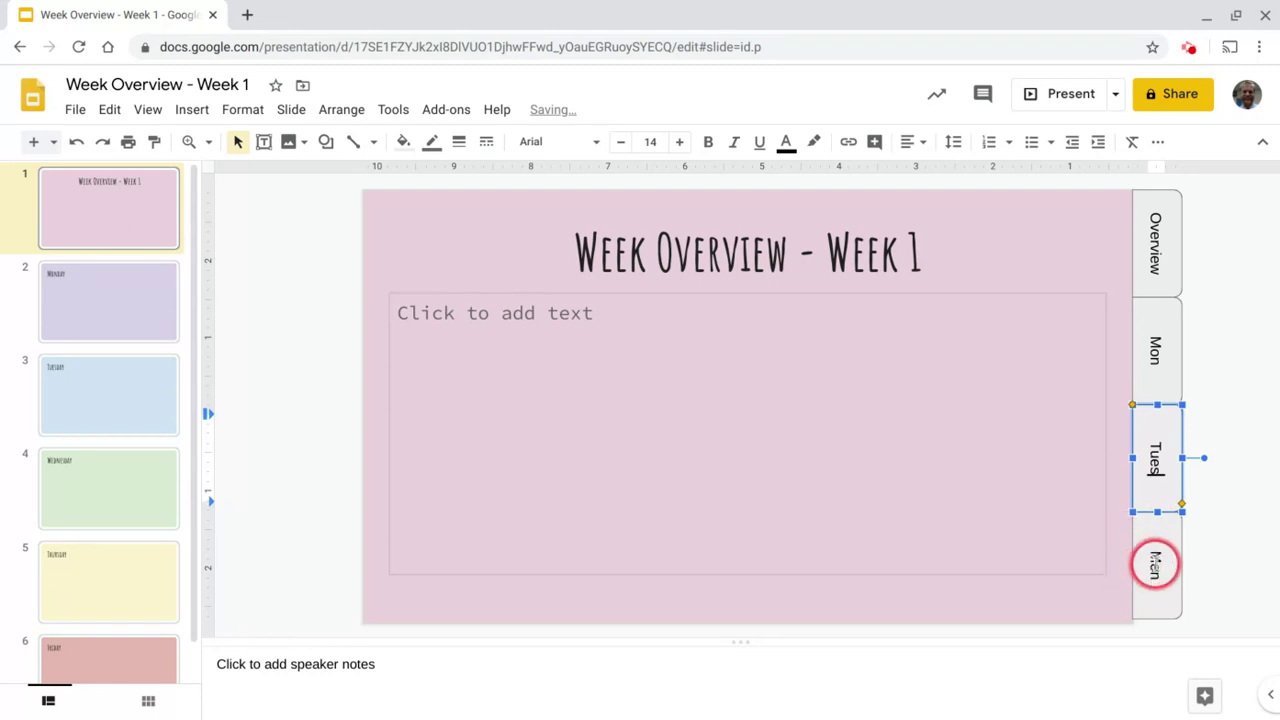
{"action": "double_click", "coordinate": [1156, 565]}
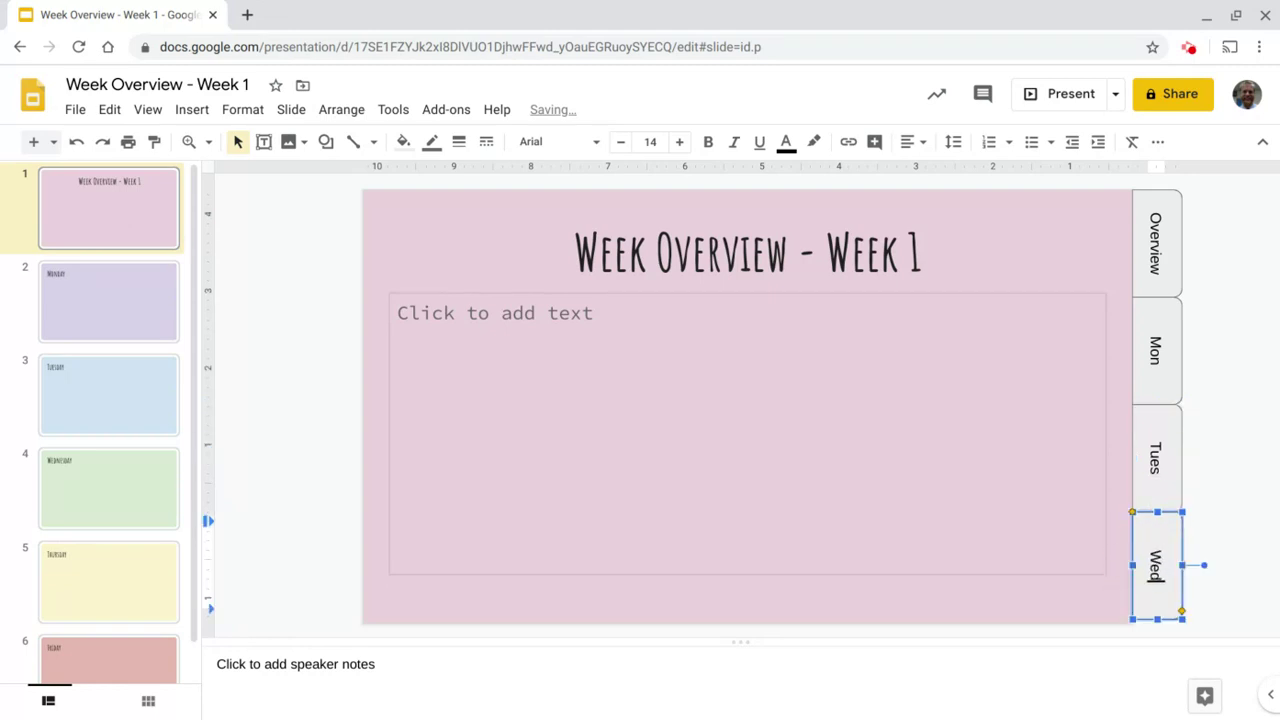
{"action": "left_click", "coordinate": [1234, 583]}
Shorten all four tabs together by dragging their bottom edge up.
{"action": "left_click_drag", "start_coordinate": [1213, 601], "coordinate": [1154, 251]}
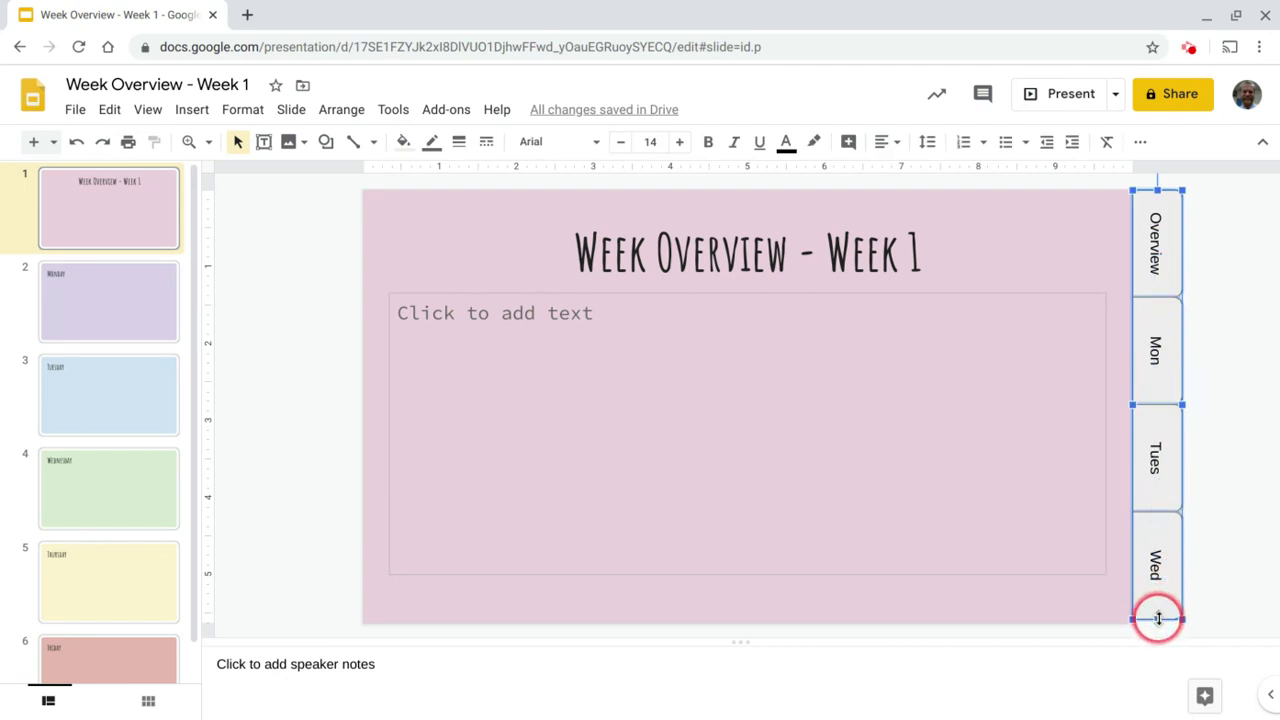
{"action": "left_click_drag", "start_coordinate": [1158, 618], "coordinate": [1155, 563]}
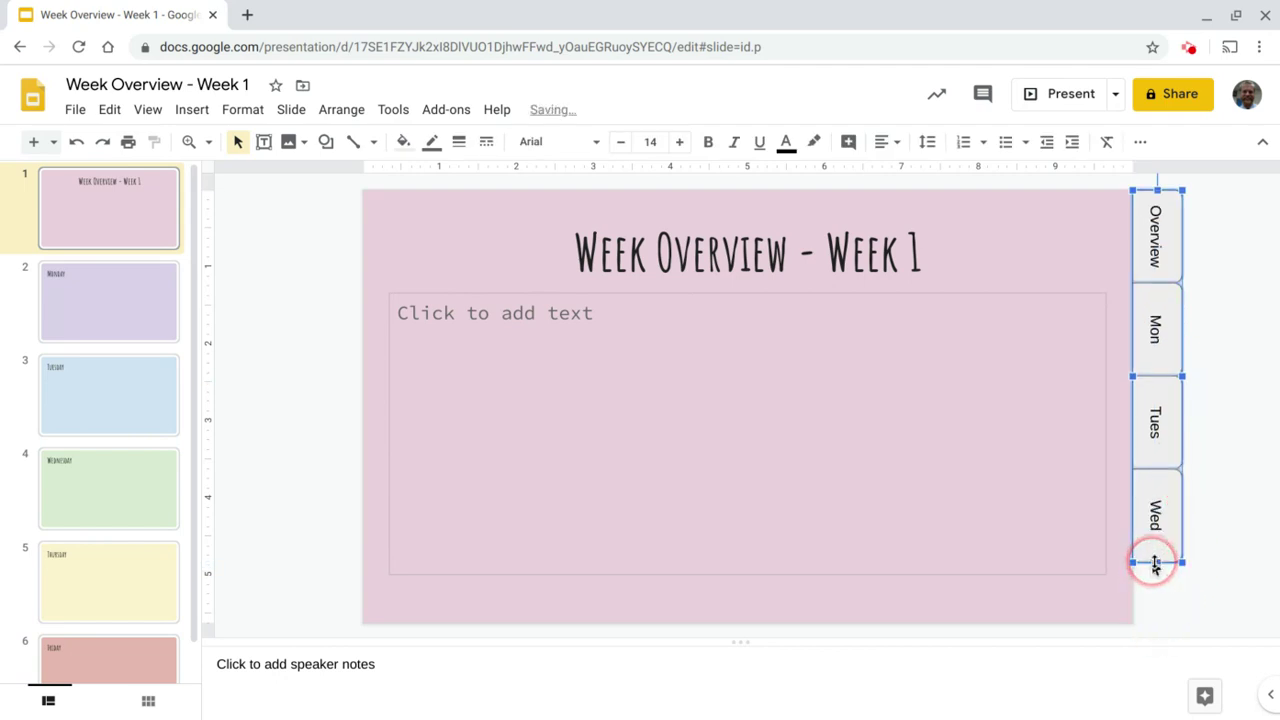
{"action": "left_click", "coordinate": [1206, 531]}
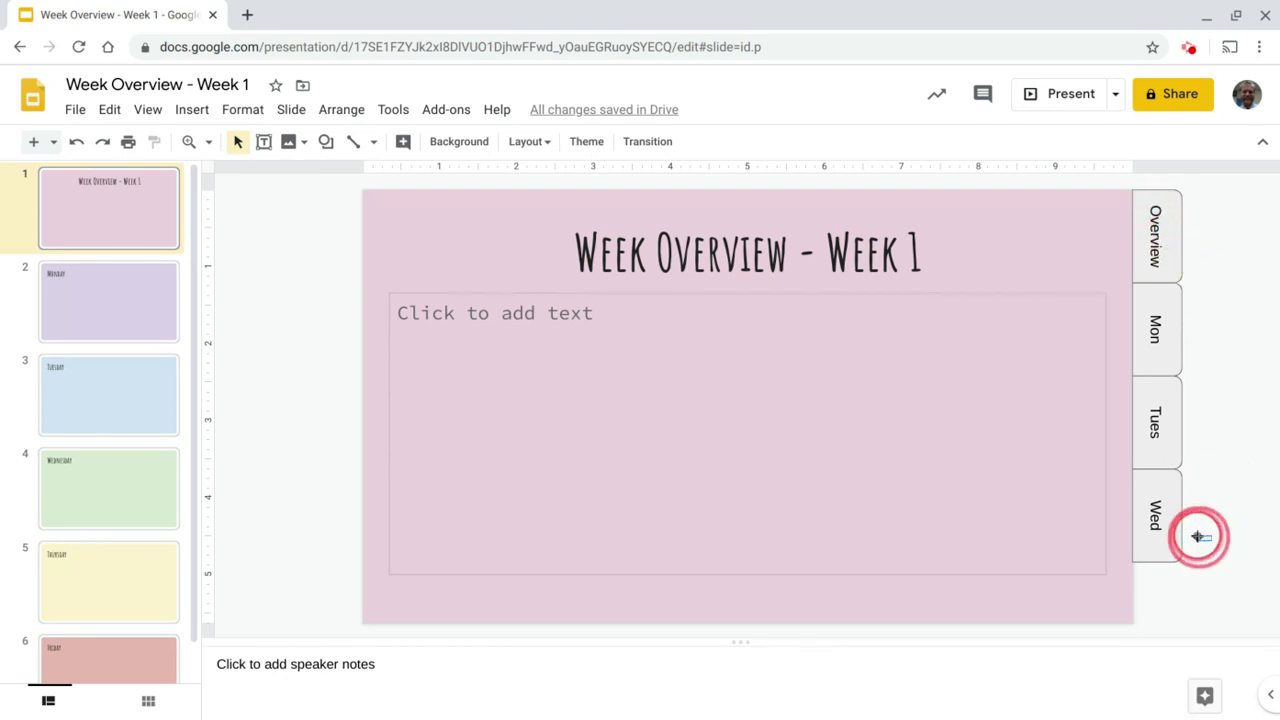
{"action": "left_click_drag", "start_coordinate": [1197, 537], "coordinate": [1150, 580]}
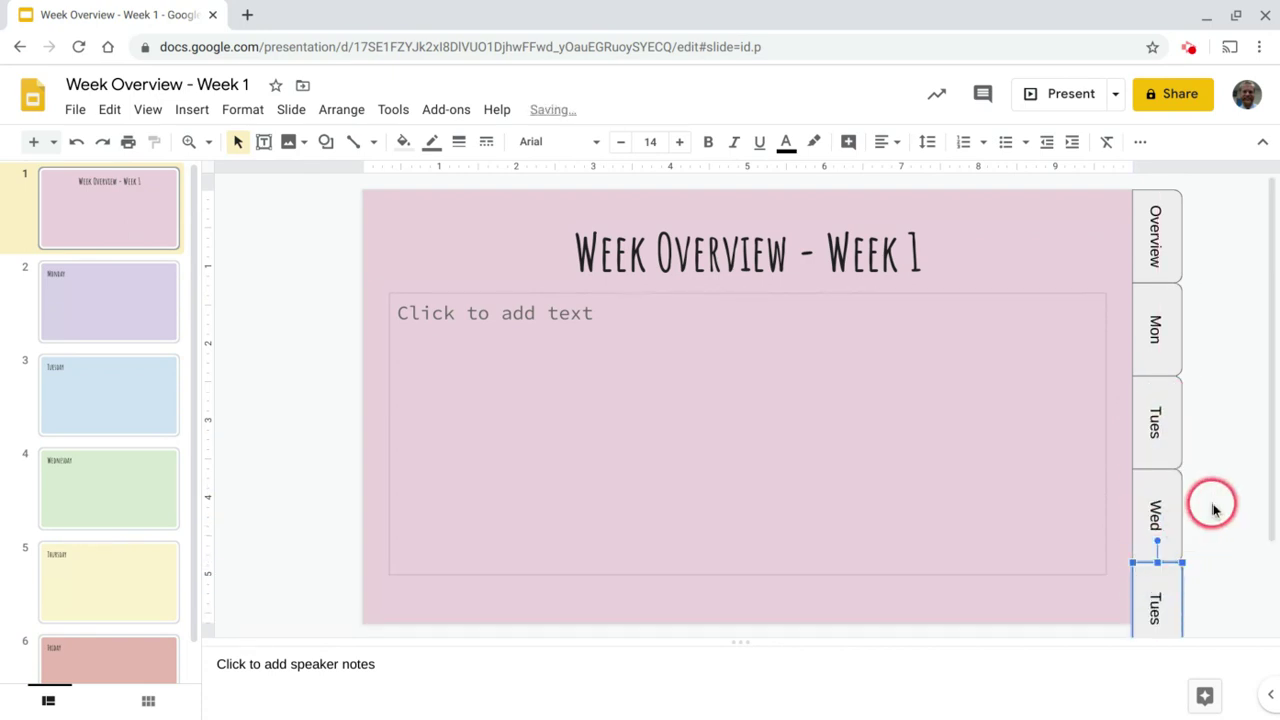
Rename the copied tabs below Wed to Thur and Fri.
{"action": "scroll", "coordinate": [1211, 506], "scroll_direction": "down", "scroll_amount": 2}
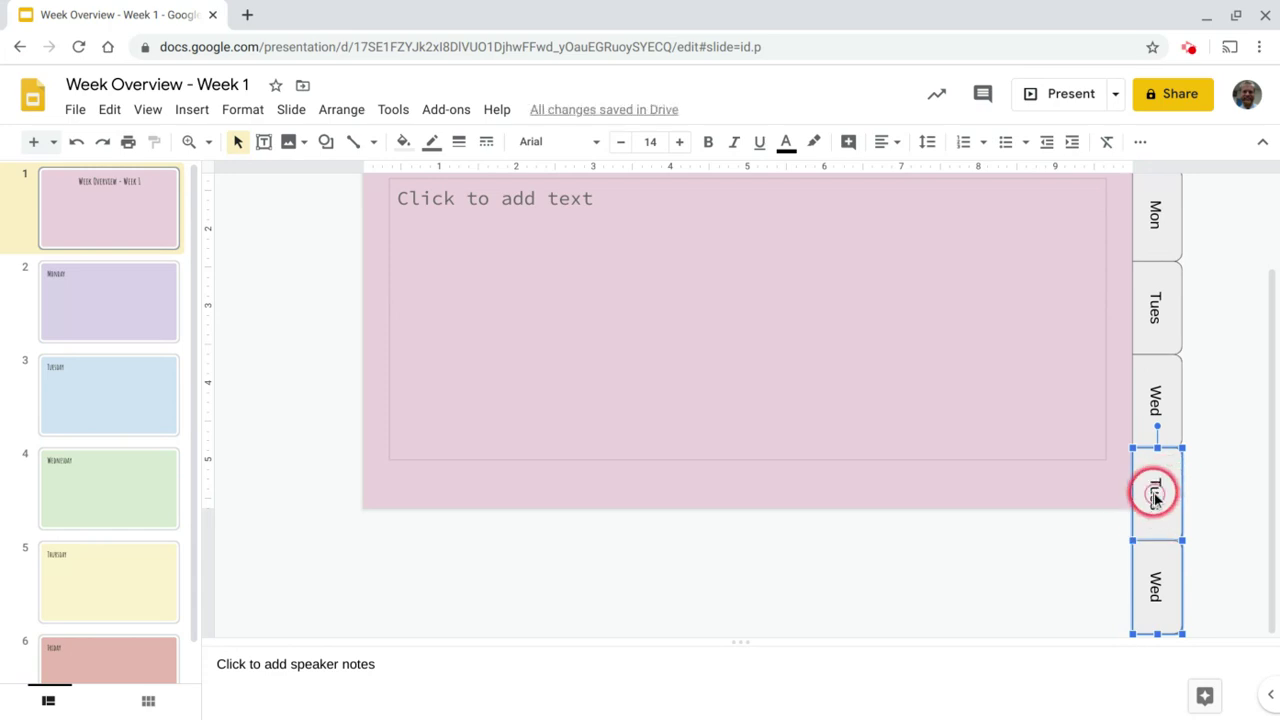
{"action": "left_click", "coordinate": [1194, 487]}
{"action": "left_click", "coordinate": [1151, 500]}
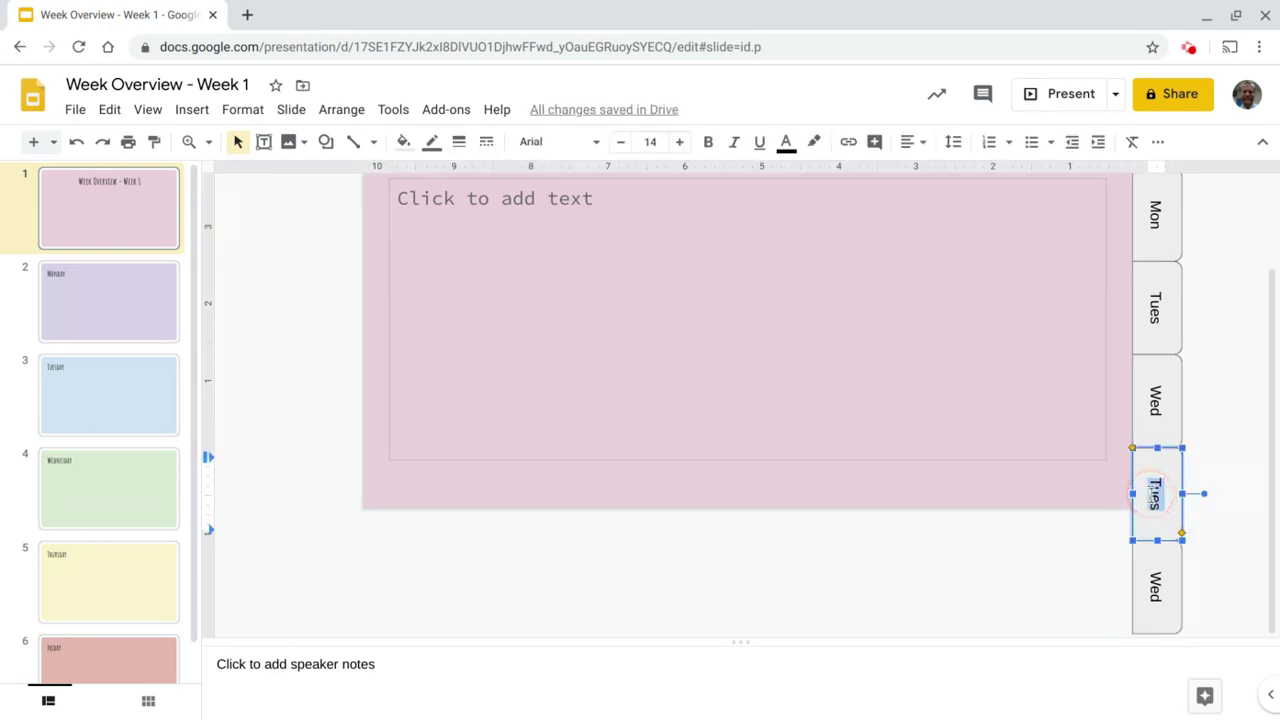
{"action": "type", "text": "Thur"}
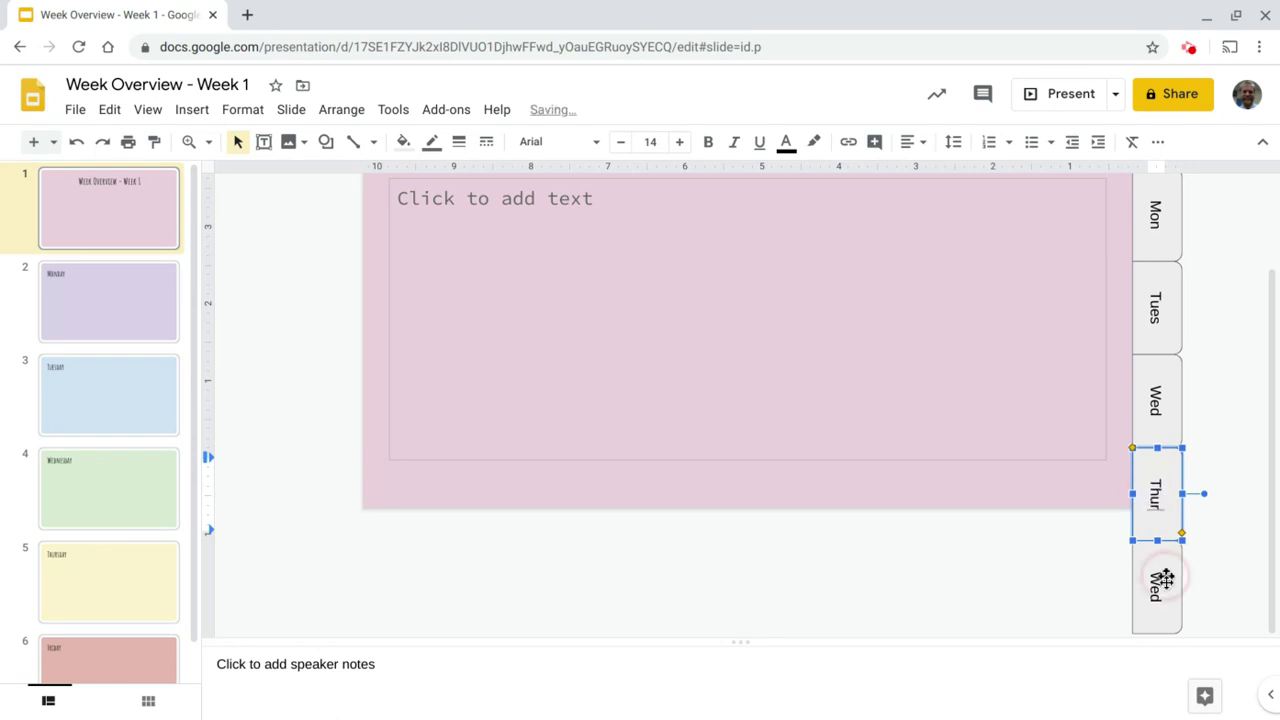
{"action": "double_click", "coordinate": [1157, 585]}
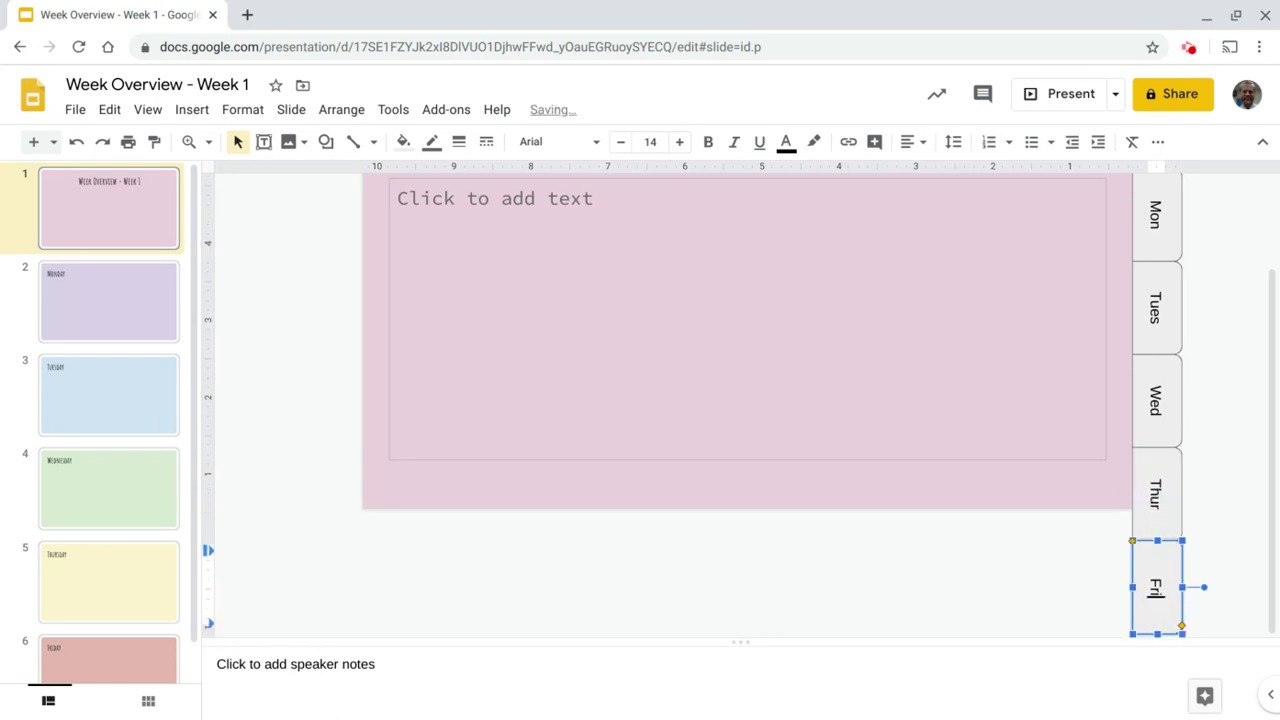
{"action": "left_click", "coordinate": [1208, 574]}
Shrink the six-tab column so it fits within the slide's height.
{"action": "left_click_drag", "start_coordinate": [1211, 597], "coordinate": [1150, 195]}
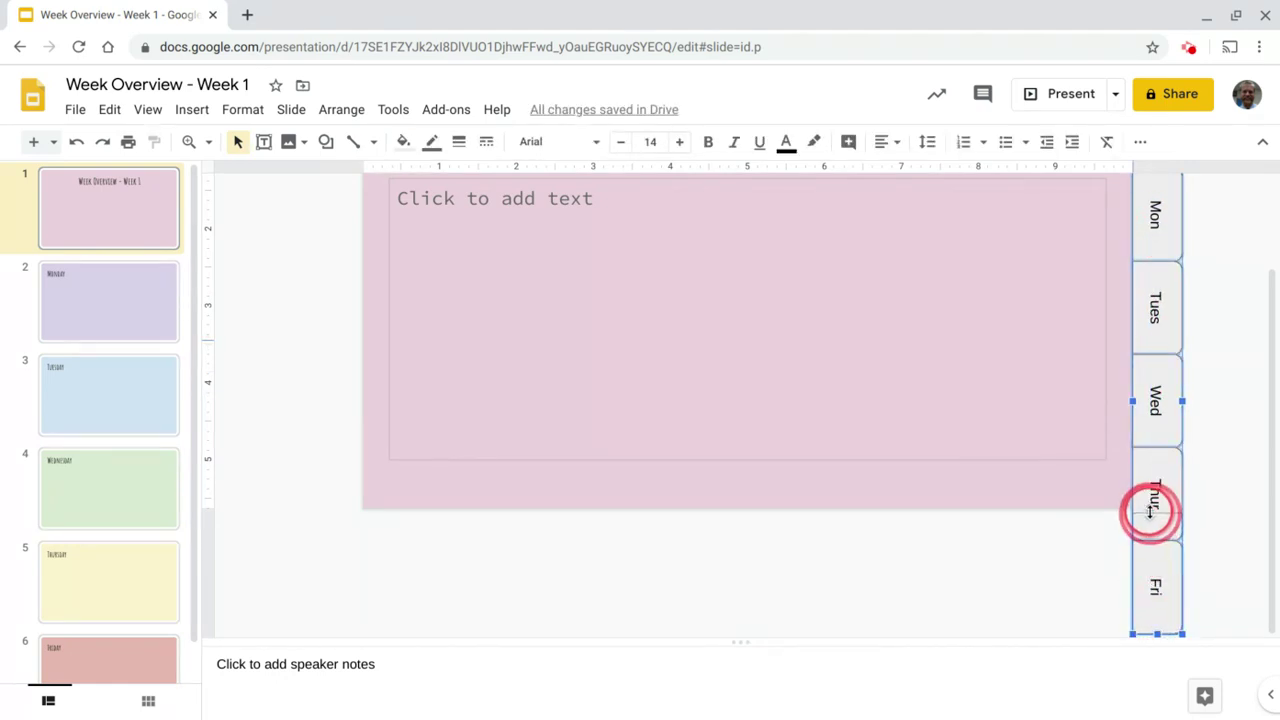
{"action": "left_click_drag", "start_coordinate": [1150, 510], "coordinate": [1152, 506]}
{"action": "left_click", "coordinate": [1232, 505]}
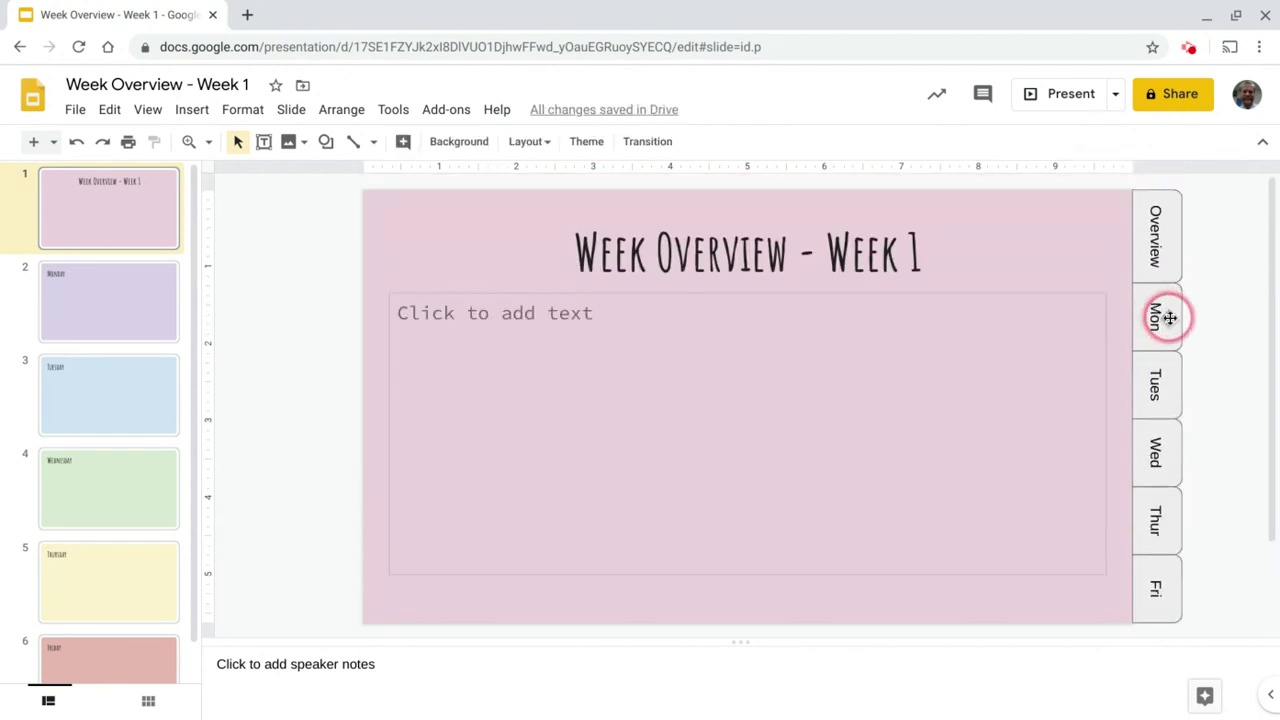
Link the Overview tab to Slide 1: Week Overview - Week 1.
{"action": "left_click", "coordinate": [1176, 246]}
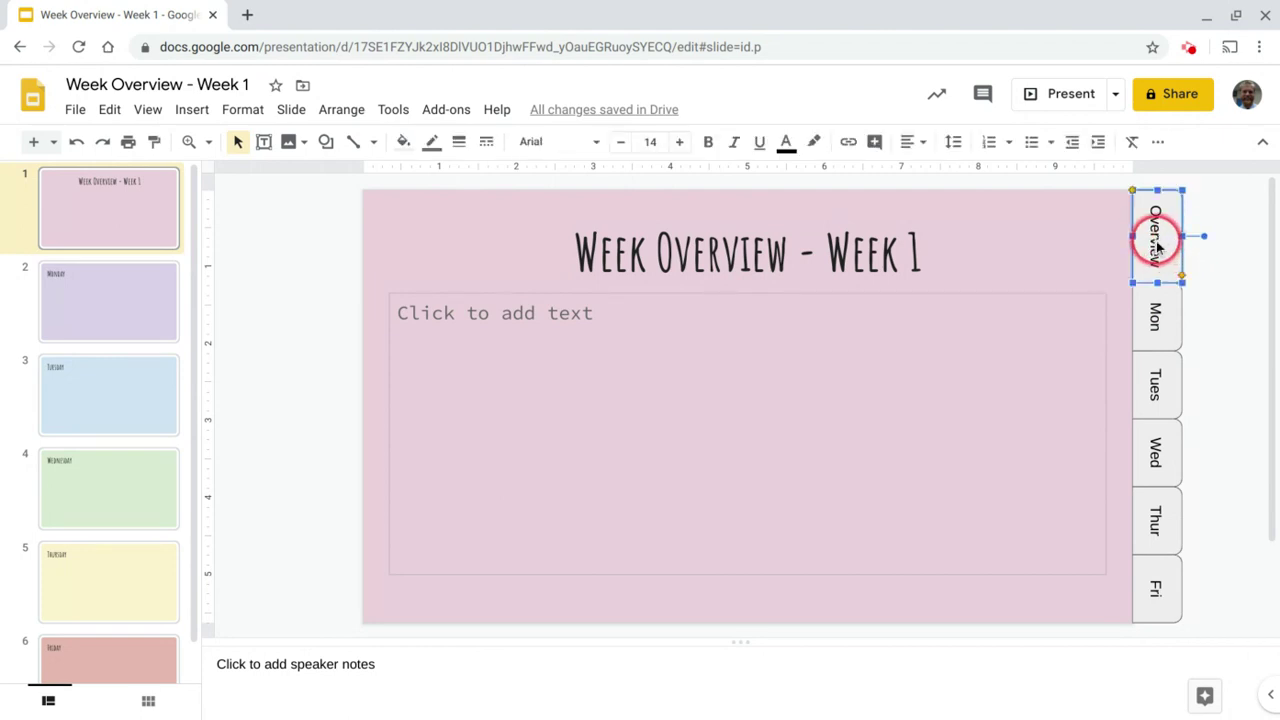
{"action": "double_click", "coordinate": [1157, 240]}
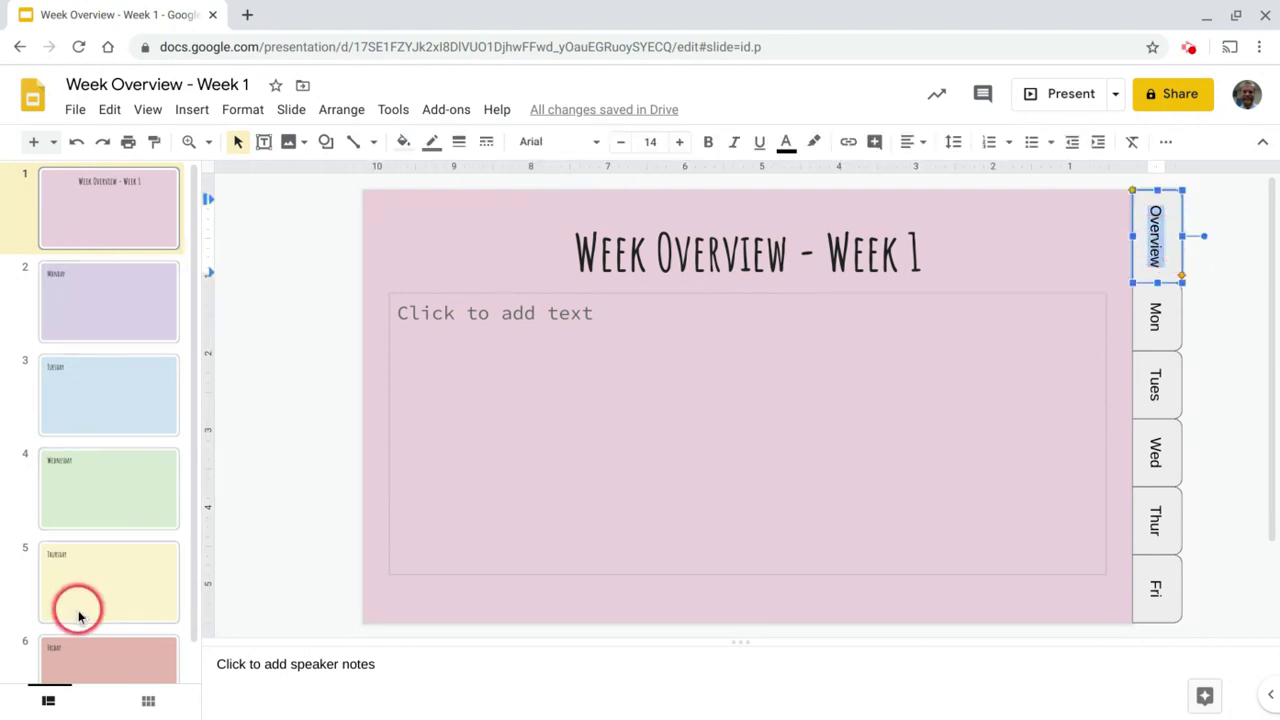
{"action": "left_click", "coordinate": [1210, 350]}
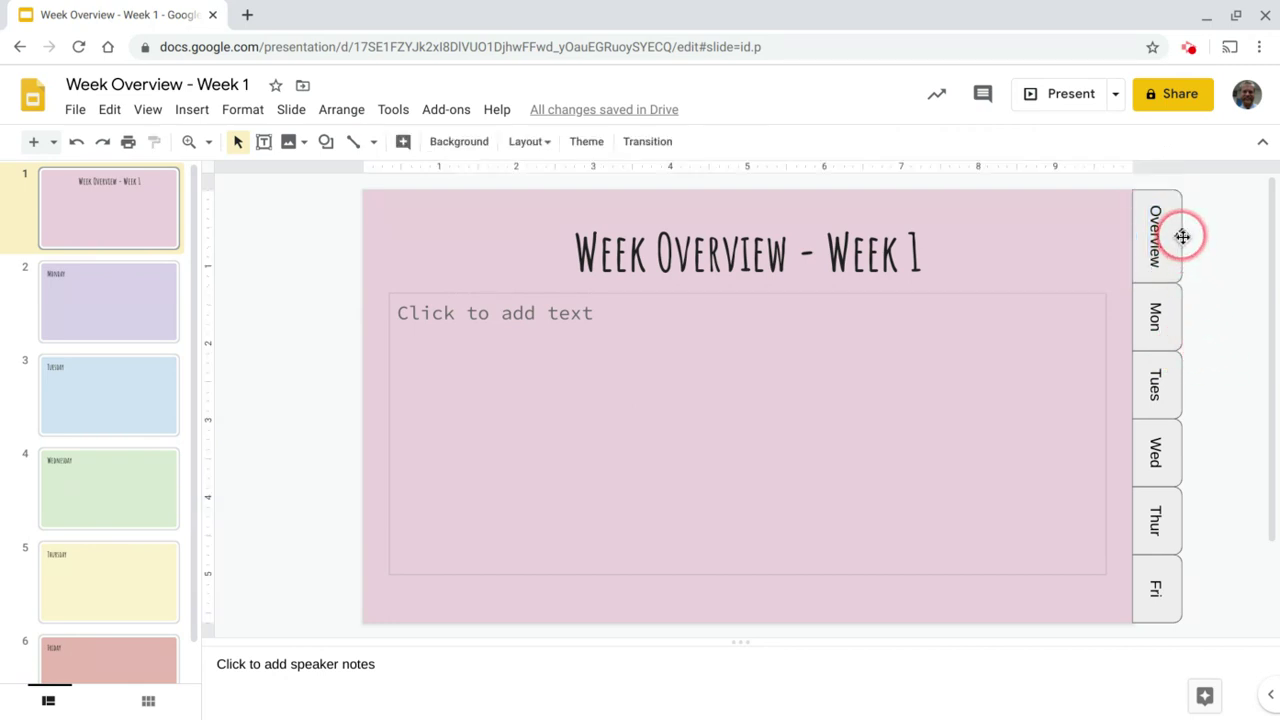
{"action": "left_click", "coordinate": [1182, 236]}
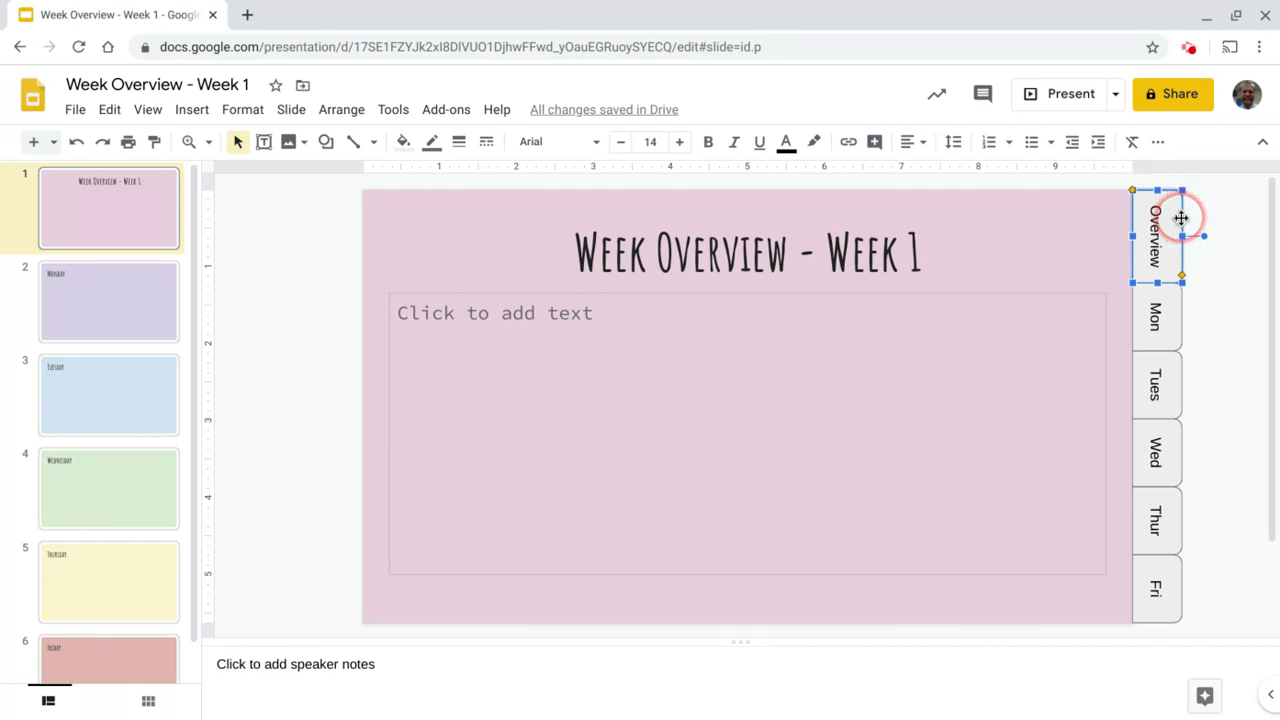
{"action": "key", "text": "ctrl+k"}
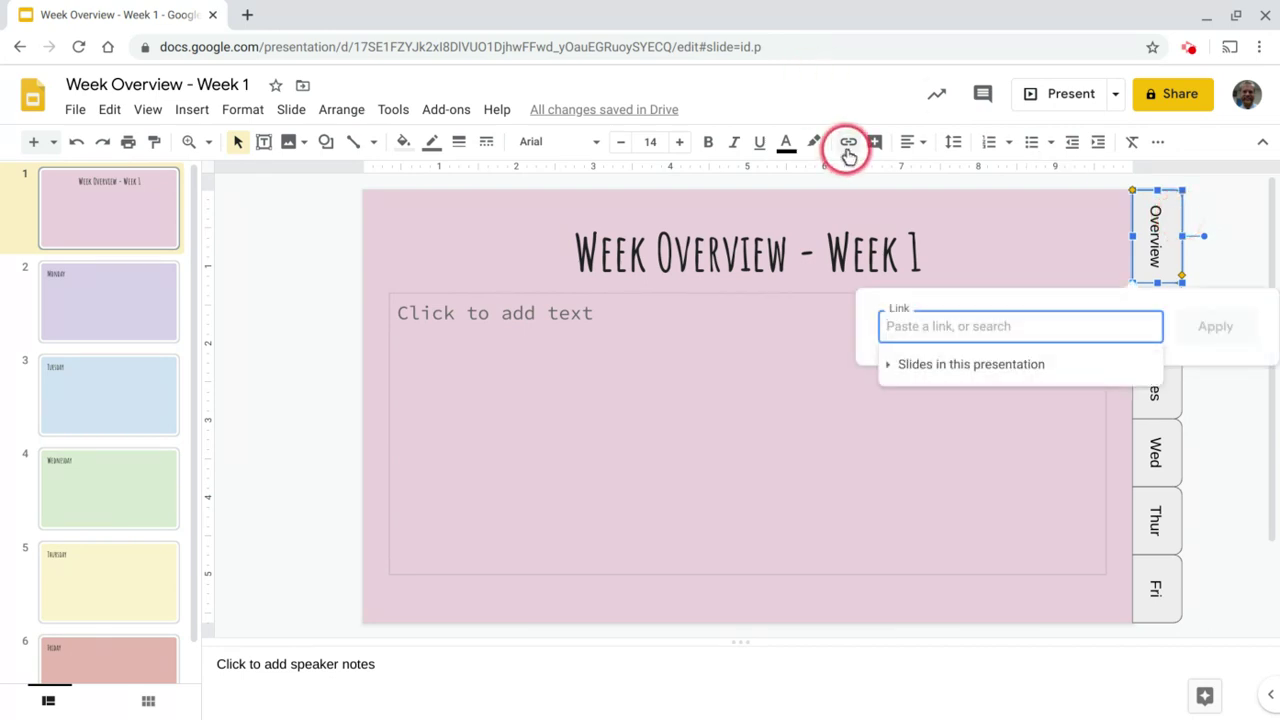
{"action": "left_click", "coordinate": [889, 366]}
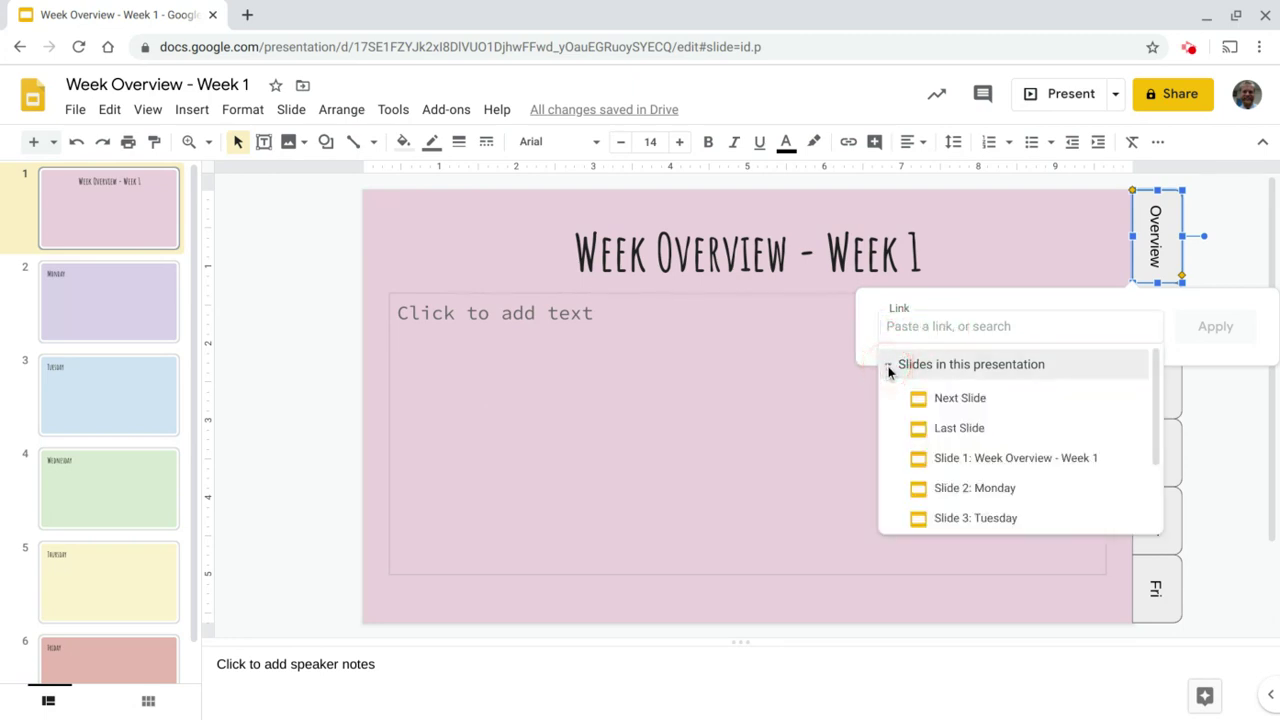
{"action": "left_click", "coordinate": [953, 462]}
{"action": "left_click", "coordinate": [1210, 325]}
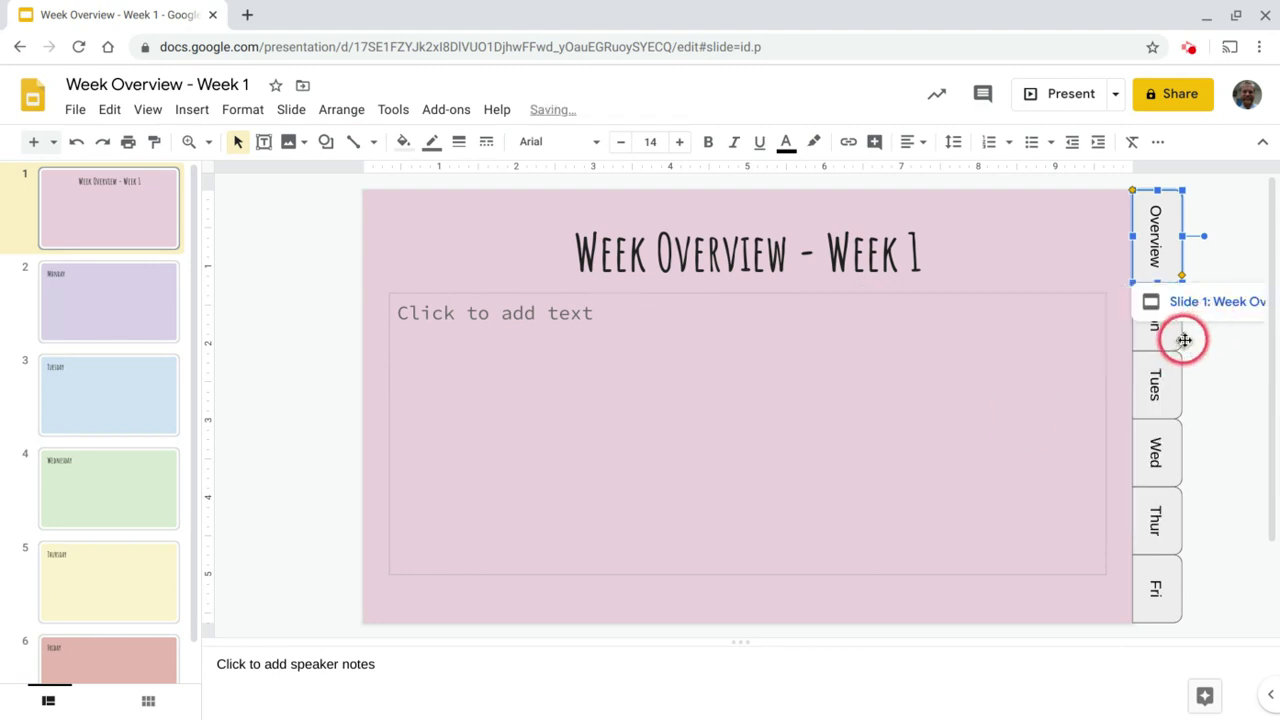
Link the Mon tab to Slide 2: Monday.
{"action": "left_click", "coordinate": [1182, 340]}
{"action": "key", "text": "ctrl+k"}
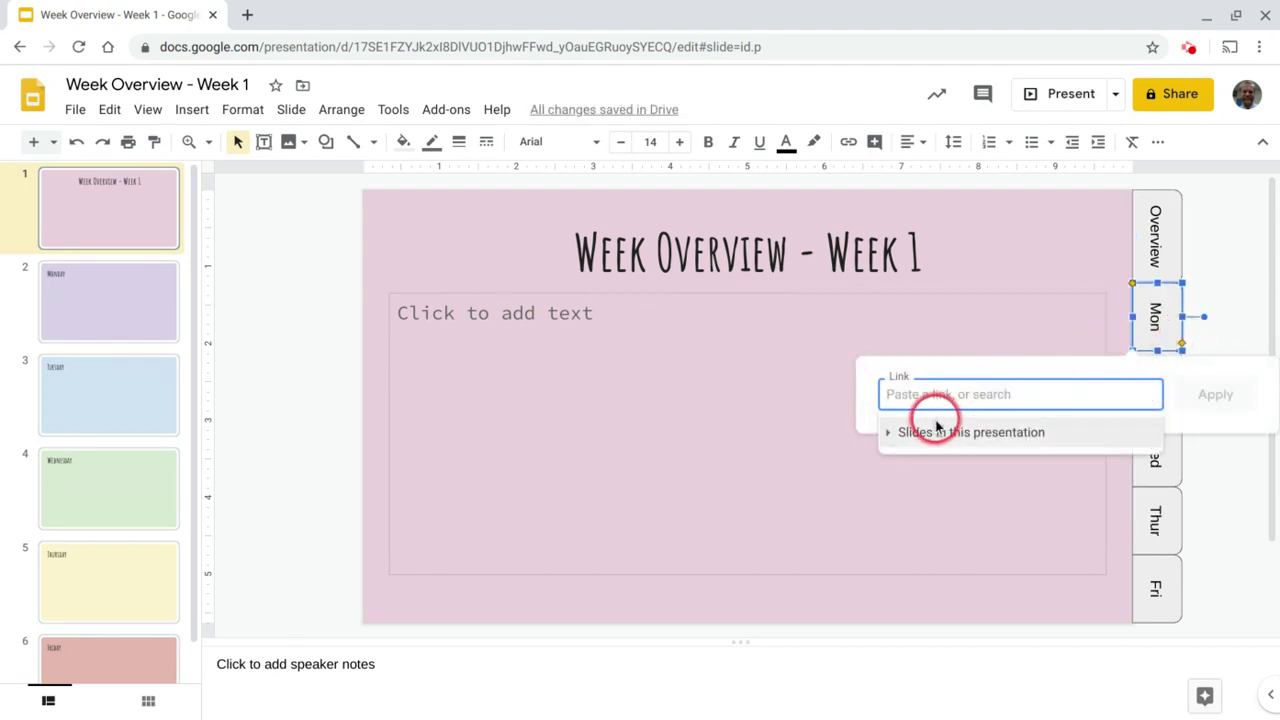
{"action": "left_click", "coordinate": [887, 434]}
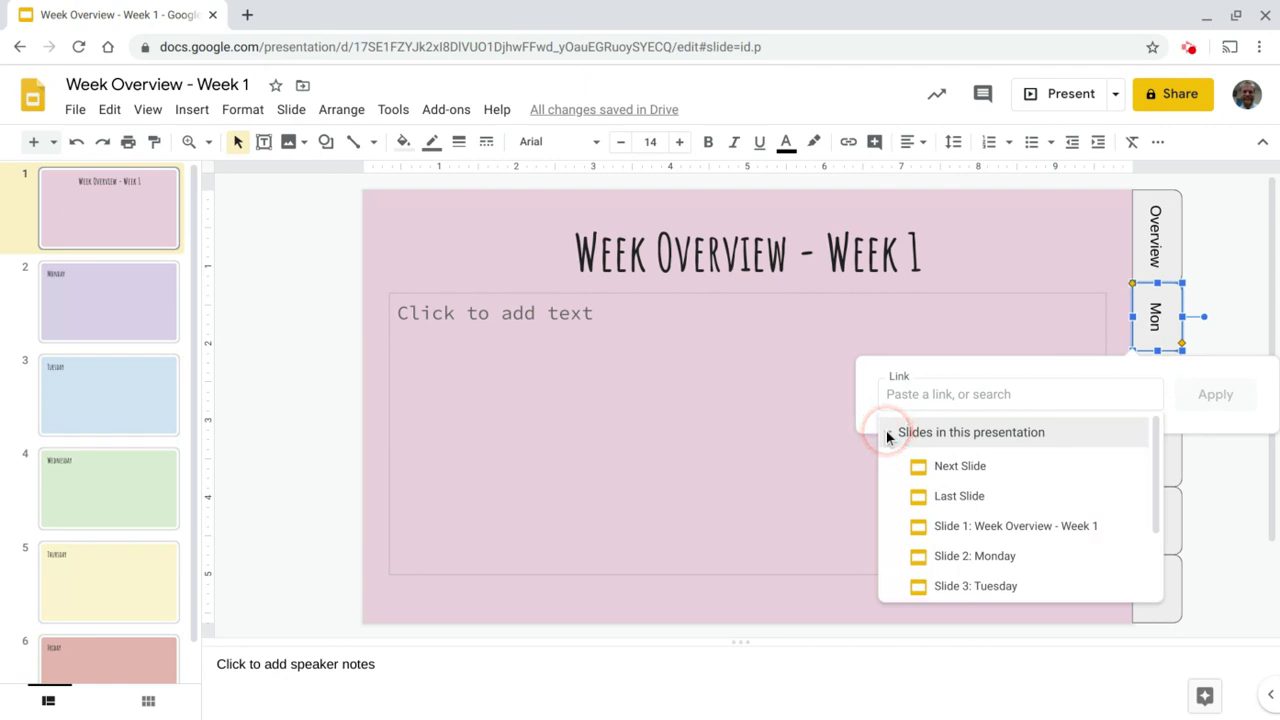
{"action": "left_click", "coordinate": [920, 553]}
{"action": "left_click", "coordinate": [1215, 396]}
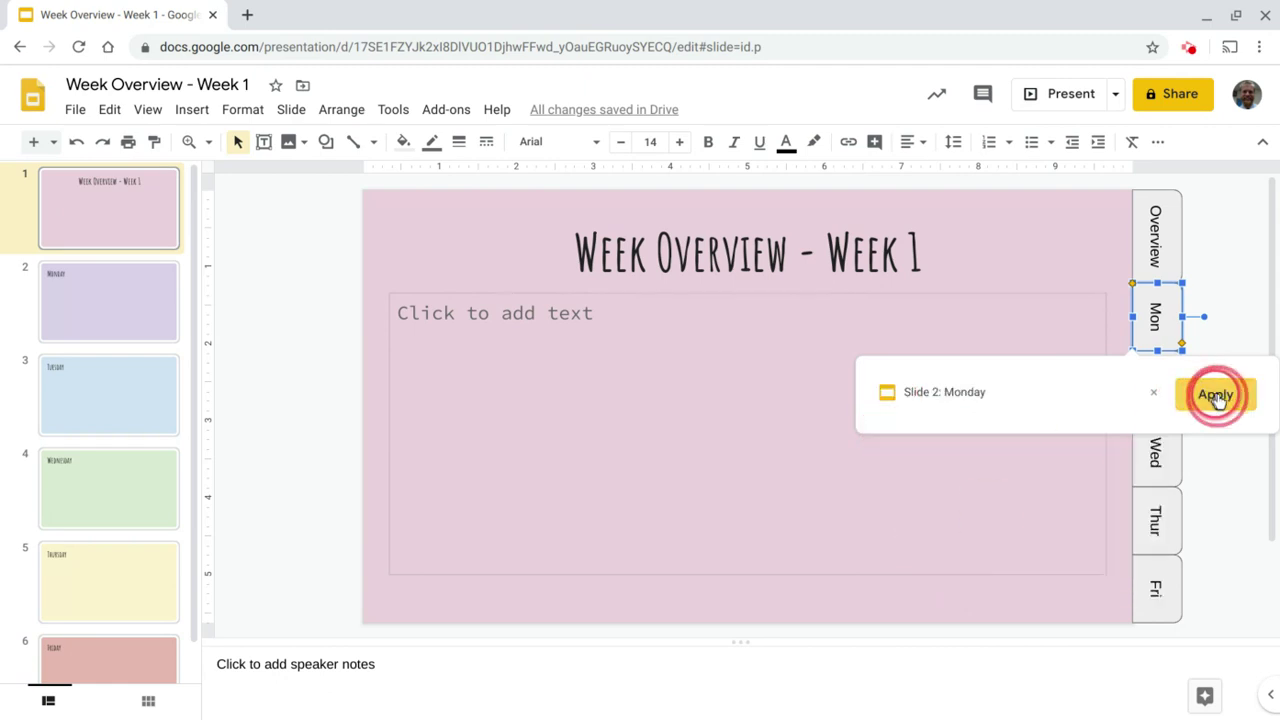
Link the Tues tab to Slide 3: Tuesday.
{"action": "left_click", "coordinate": [1175, 399]}
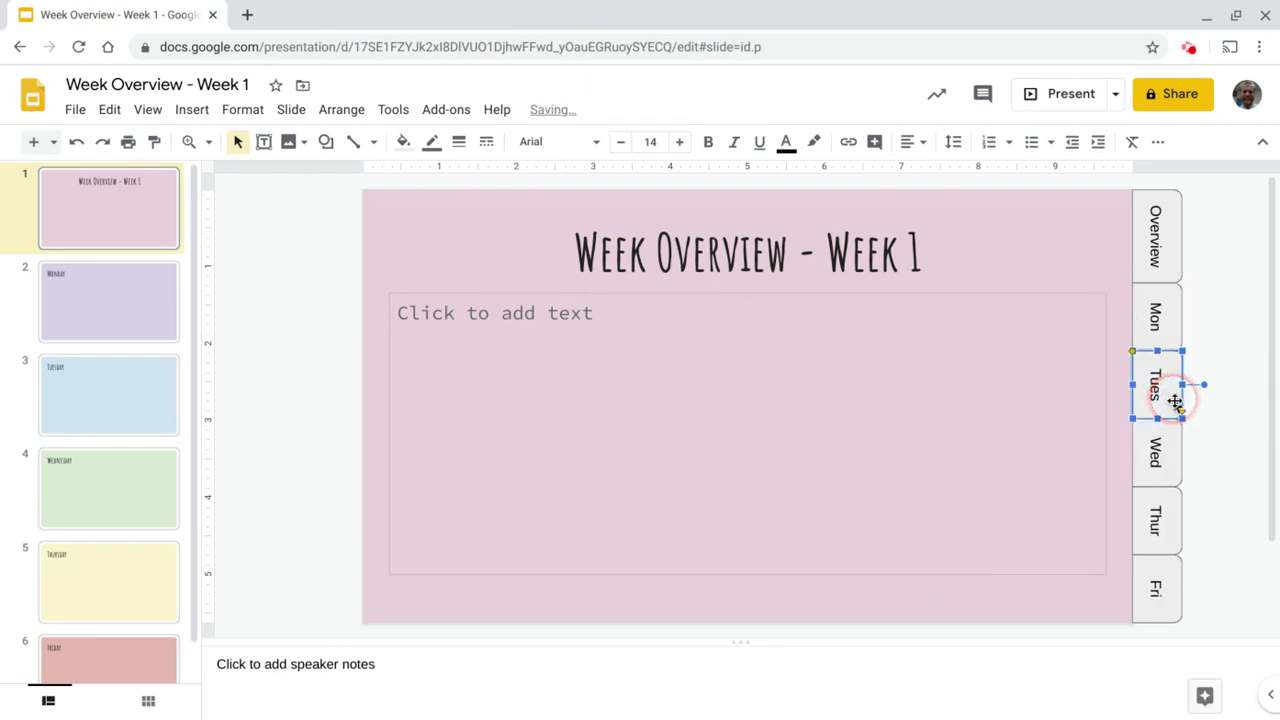
{"action": "key", "text": "ctrl+k"}
{"action": "left_click", "coordinate": [863, 491]}
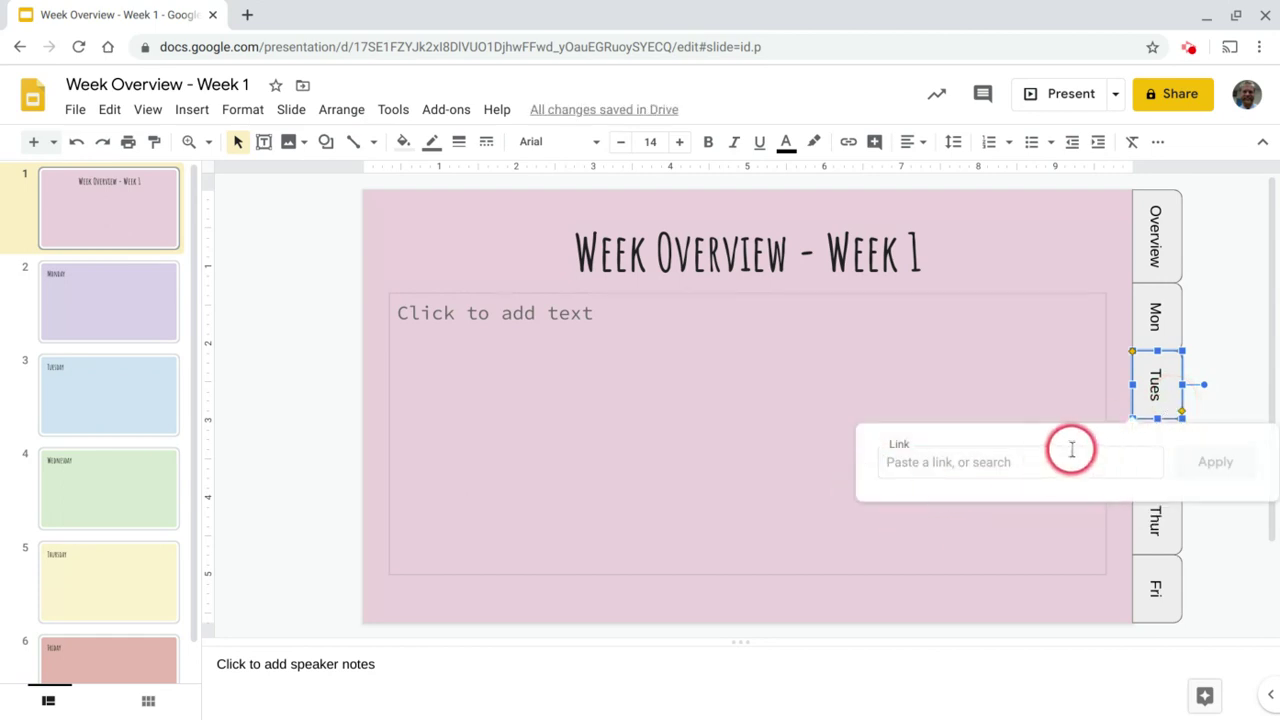
{"action": "left_click", "coordinate": [1071, 450]}
{"action": "left_click", "coordinate": [957, 500]}
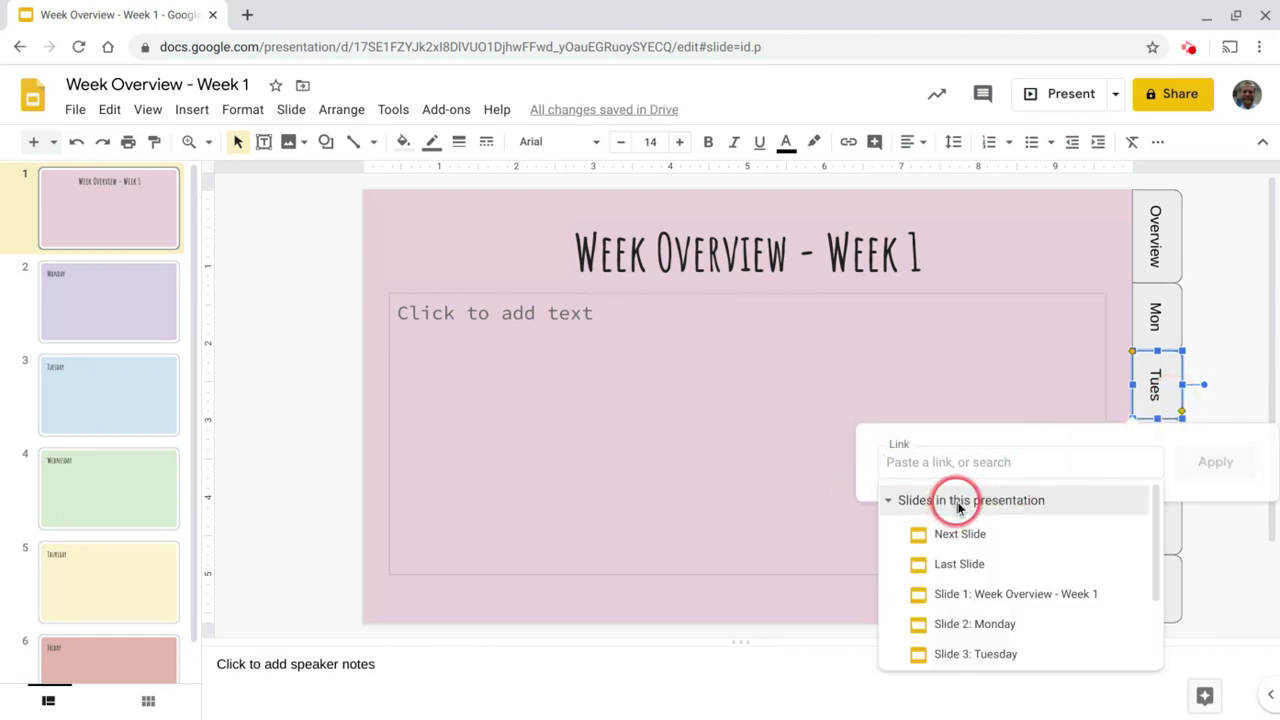
{"action": "left_click", "coordinate": [978, 652]}
{"action": "left_click", "coordinate": [1212, 461]}
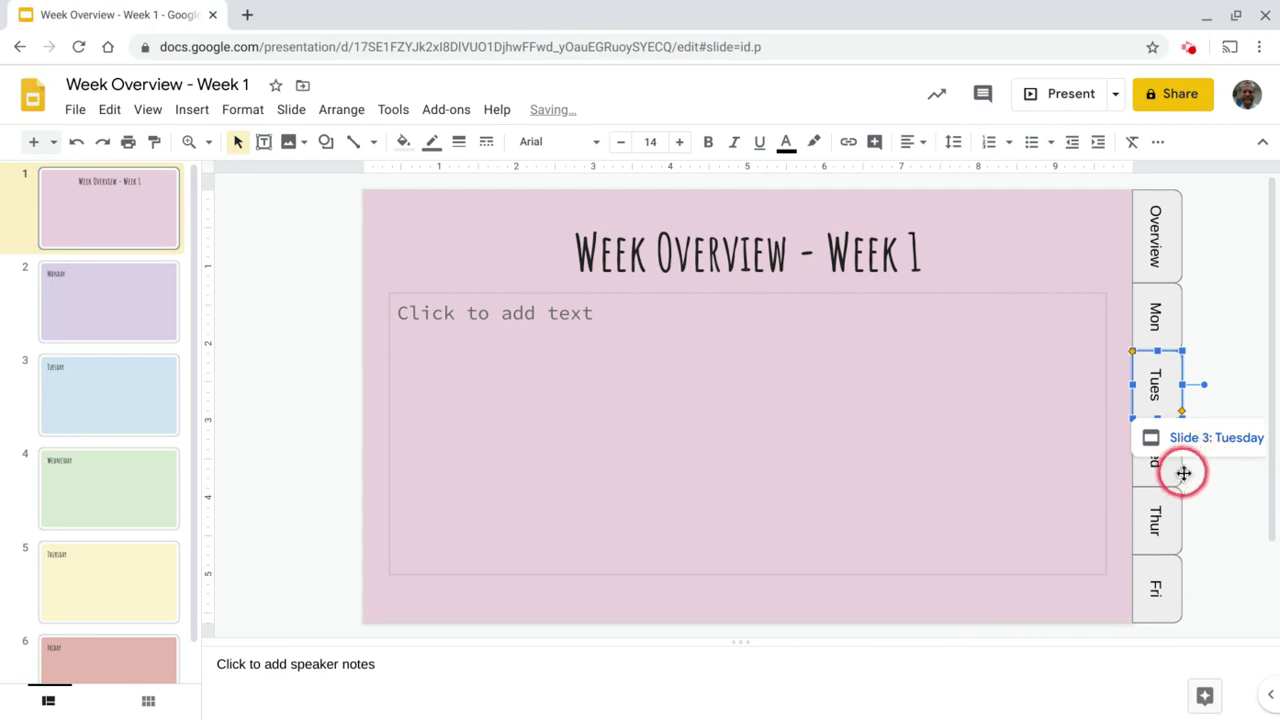
Link the Wed tab to Slide 4: Wednesday.
{"action": "left_click", "coordinate": [1174, 476]}
{"action": "key", "text": "ctrl+k"}
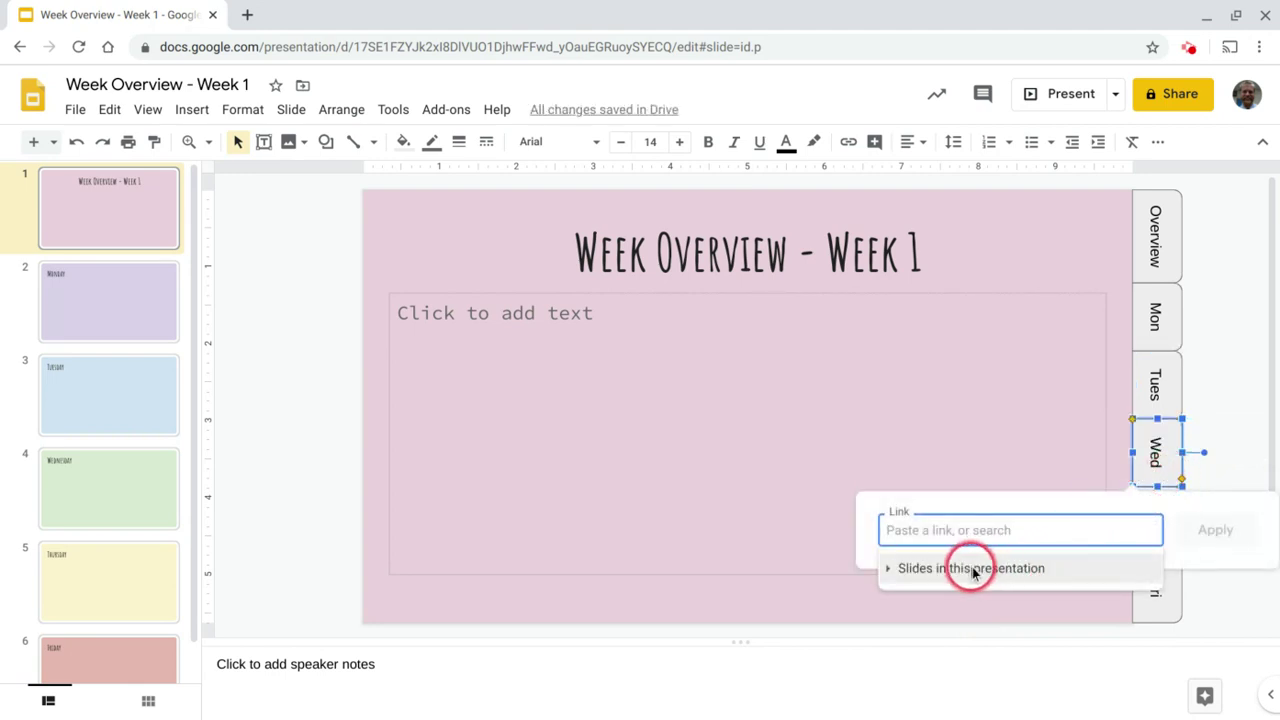
{"action": "left_click", "coordinate": [971, 570]}
{"action": "scroll", "coordinate": [975, 612], "scroll_direction": "down", "scroll_amount": 1}
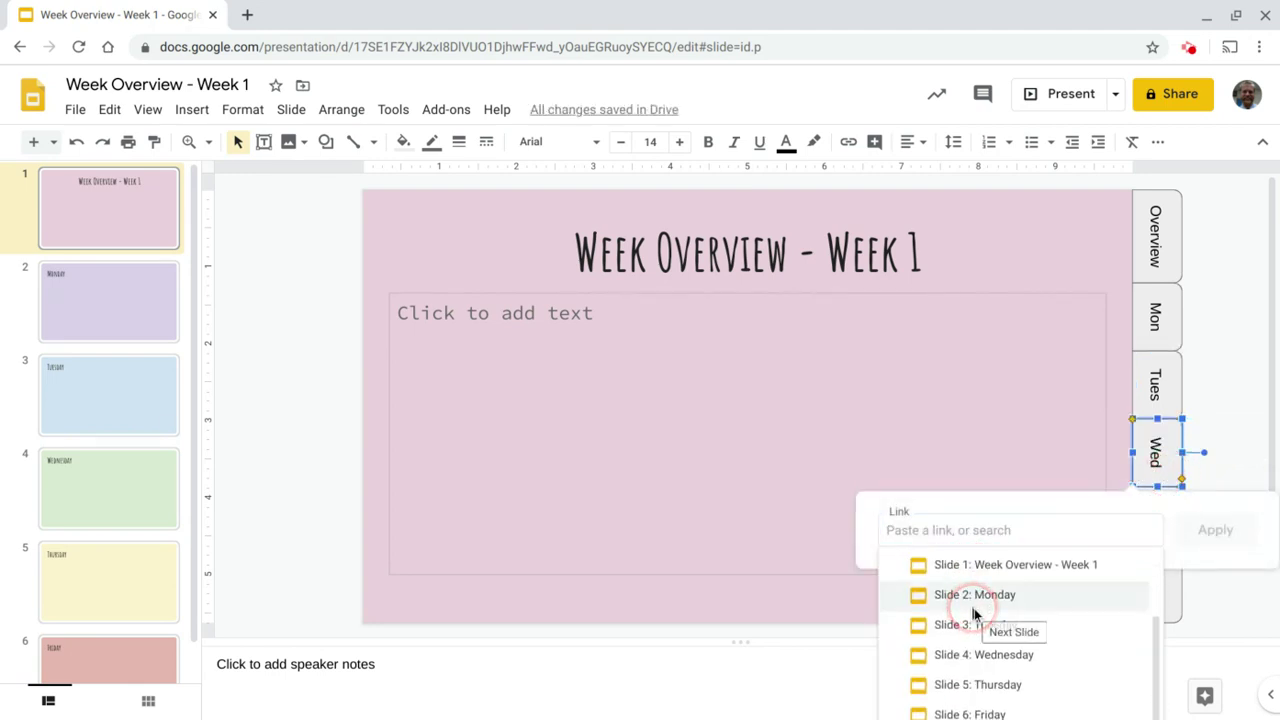
{"action": "left_click", "coordinate": [984, 654]}
{"action": "left_click", "coordinate": [1214, 529]}
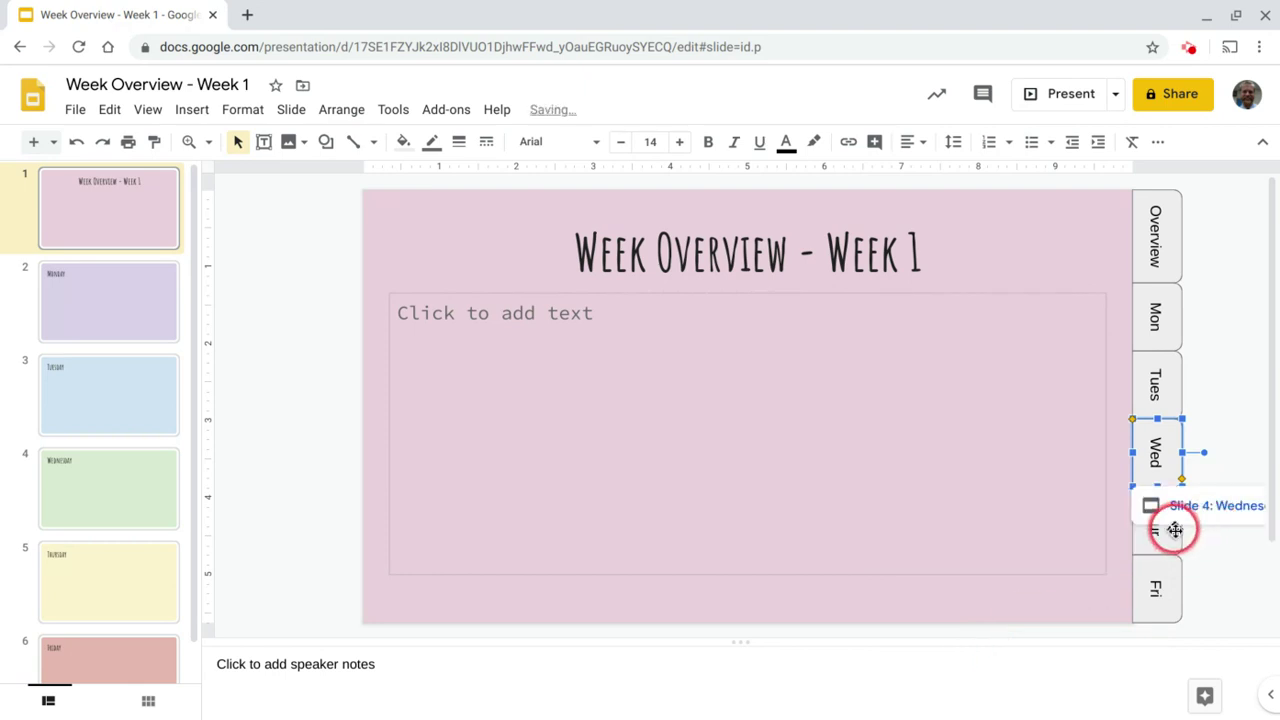
Link the Thur tab to Slide 5: Thursday.
{"action": "left_click", "coordinate": [1175, 530]}
{"action": "key", "text": "ctrl+k"}
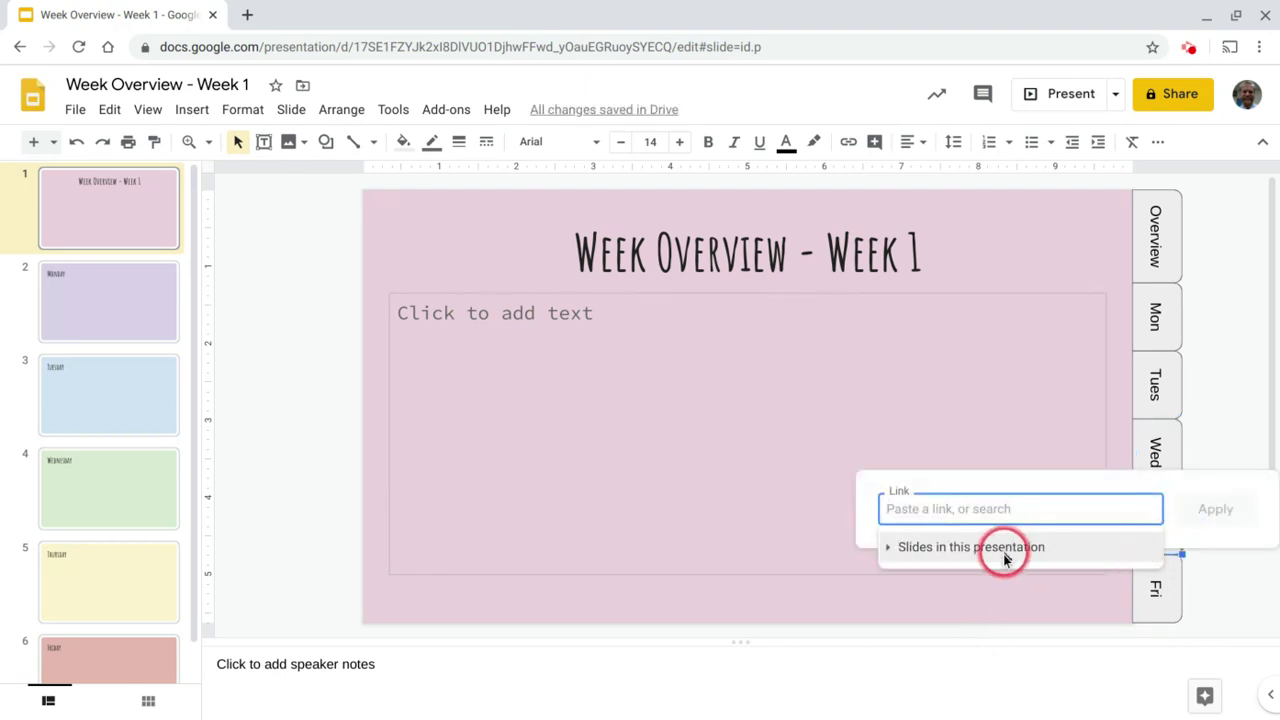
{"action": "left_click", "coordinate": [1005, 558]}
{"action": "scroll", "coordinate": [960, 625], "scroll_direction": "down", "scroll_amount": 1}
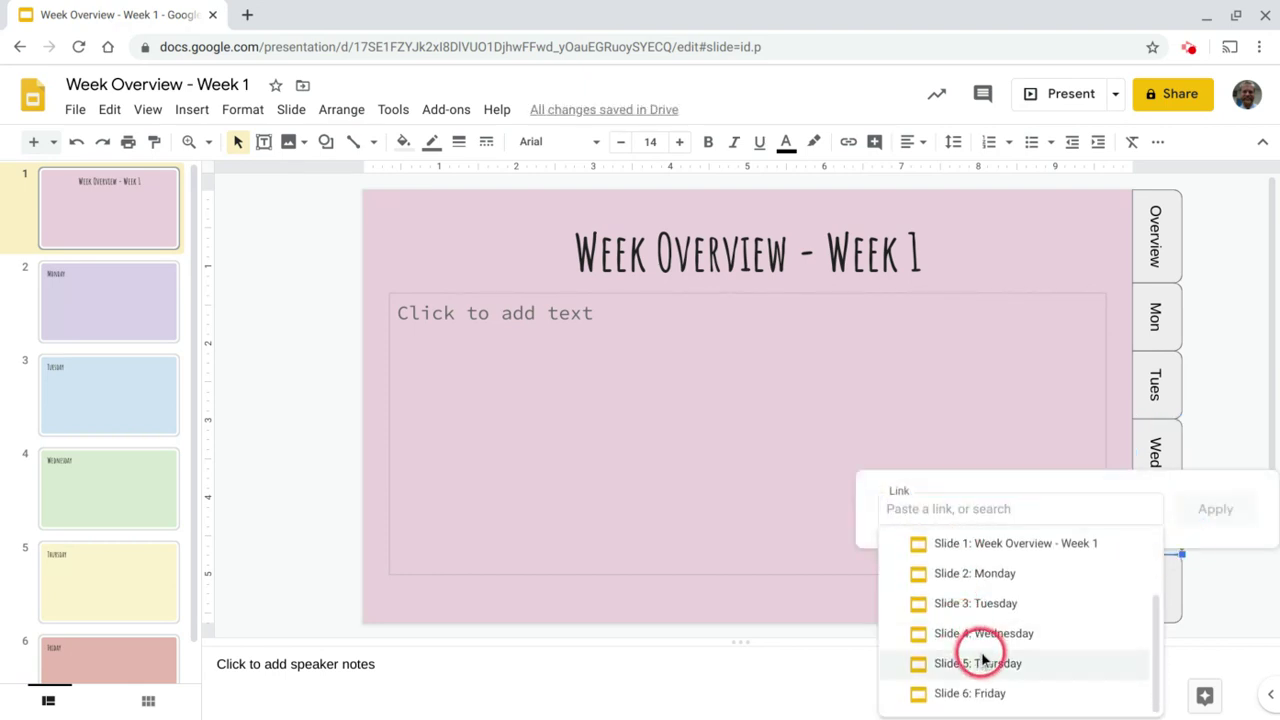
{"action": "left_click", "coordinate": [984, 660]}
{"action": "left_click", "coordinate": [1228, 503]}
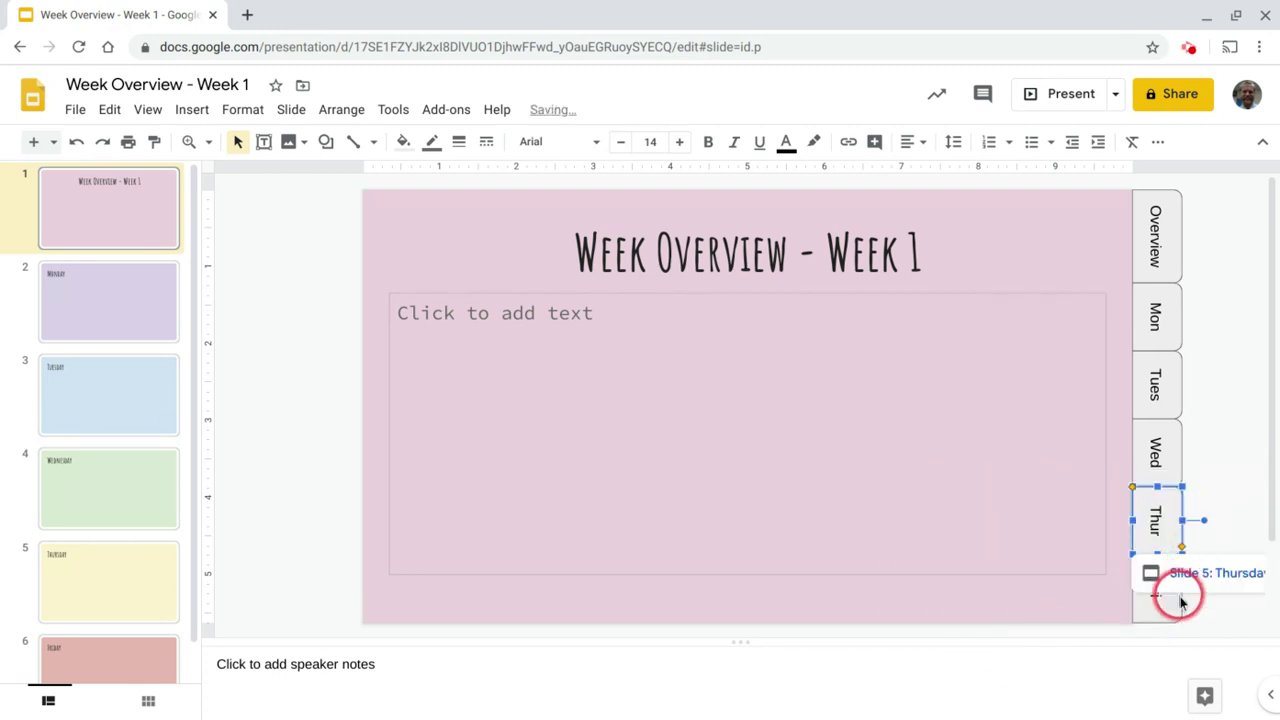
Try linking the Fri tab, zoom the page to 90%, then dismiss the link box.
{"action": "left_click", "coordinate": [1180, 602]}
{"action": "key", "text": "ctrl+k"}
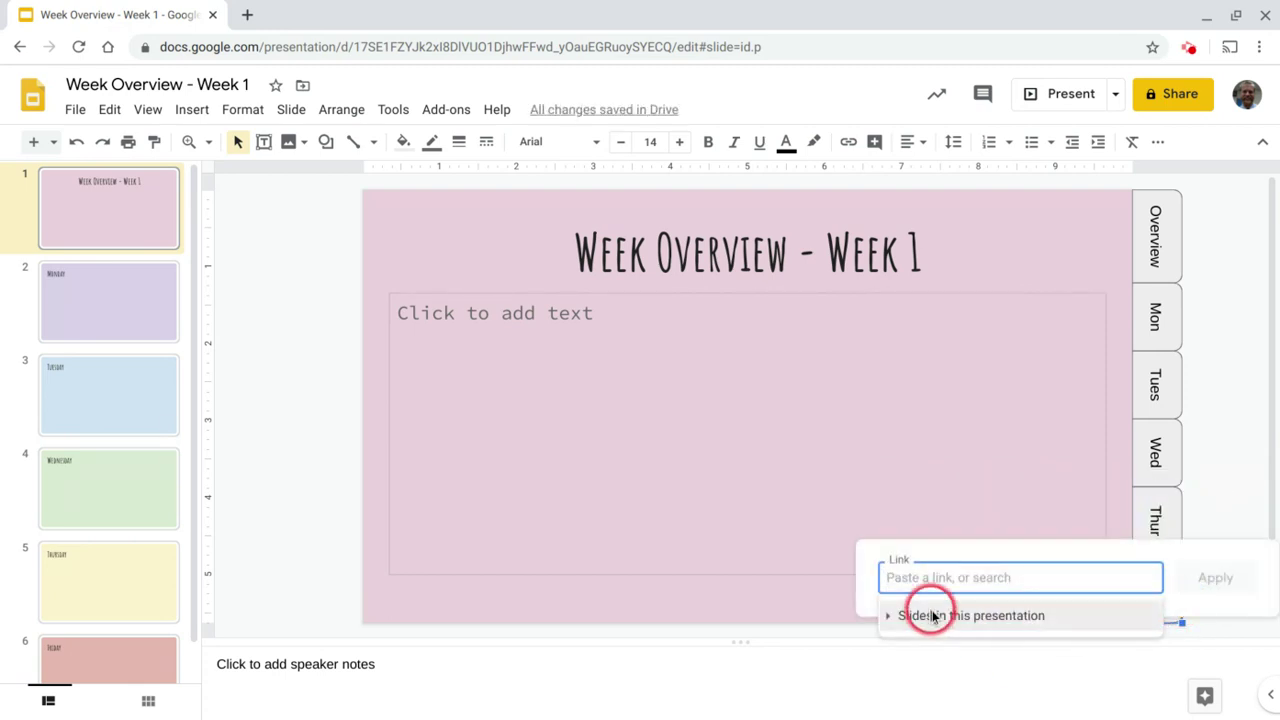
{"action": "left_click", "coordinate": [929, 615]}
{"action": "scroll", "coordinate": [940, 688], "scroll_direction": "down", "scroll_amount": 1}
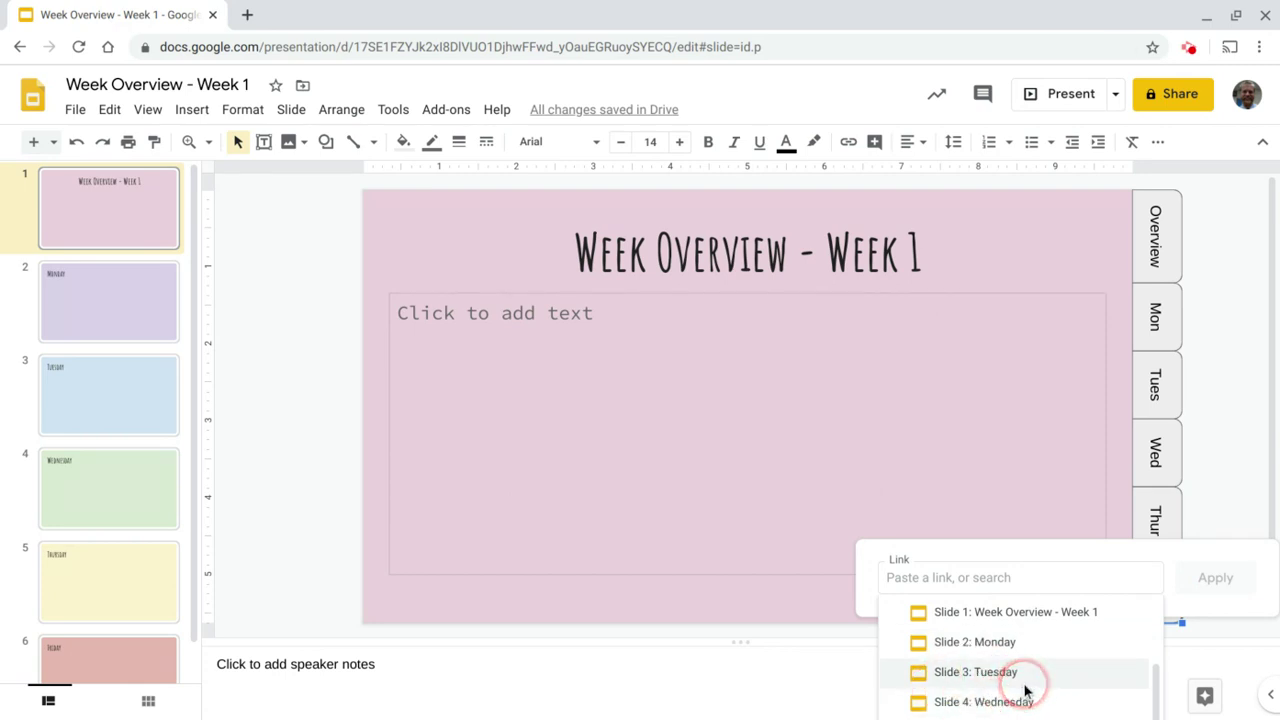
{"action": "key", "text": "ctrl+minus"}
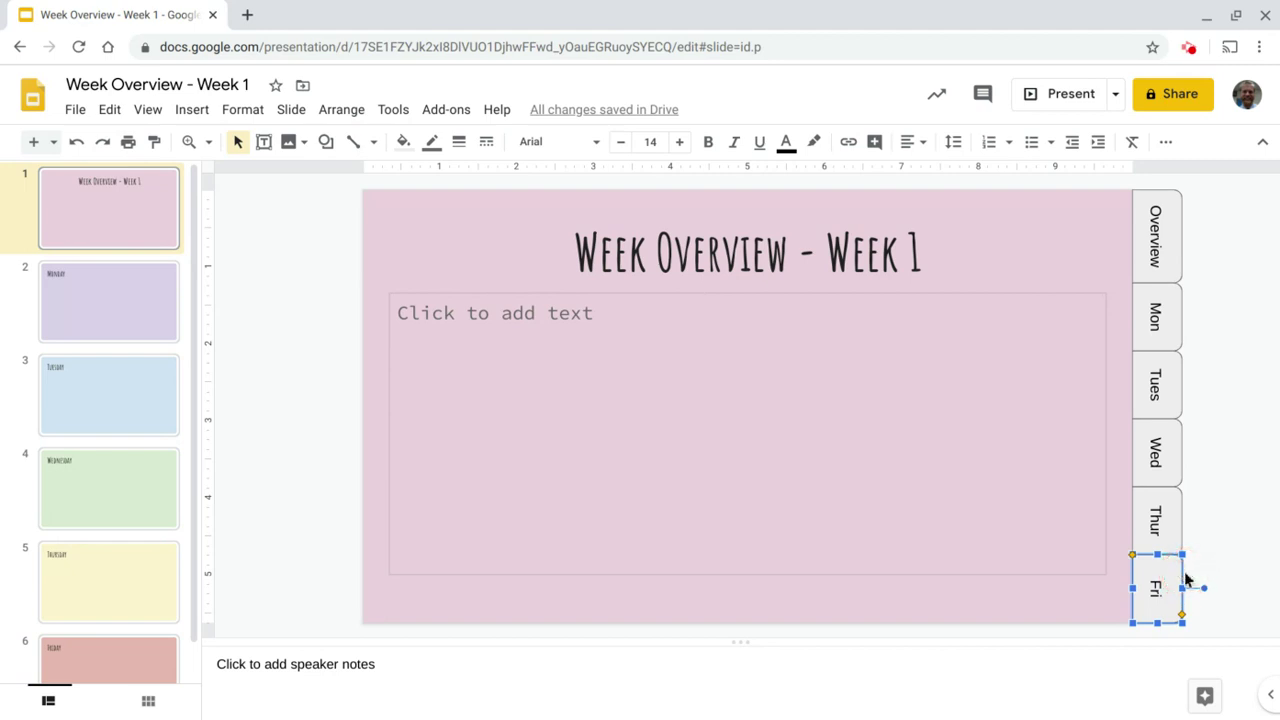
{"action": "key", "text": "ctrl+k"}
{"action": "left_click", "coordinate": [937, 618]}
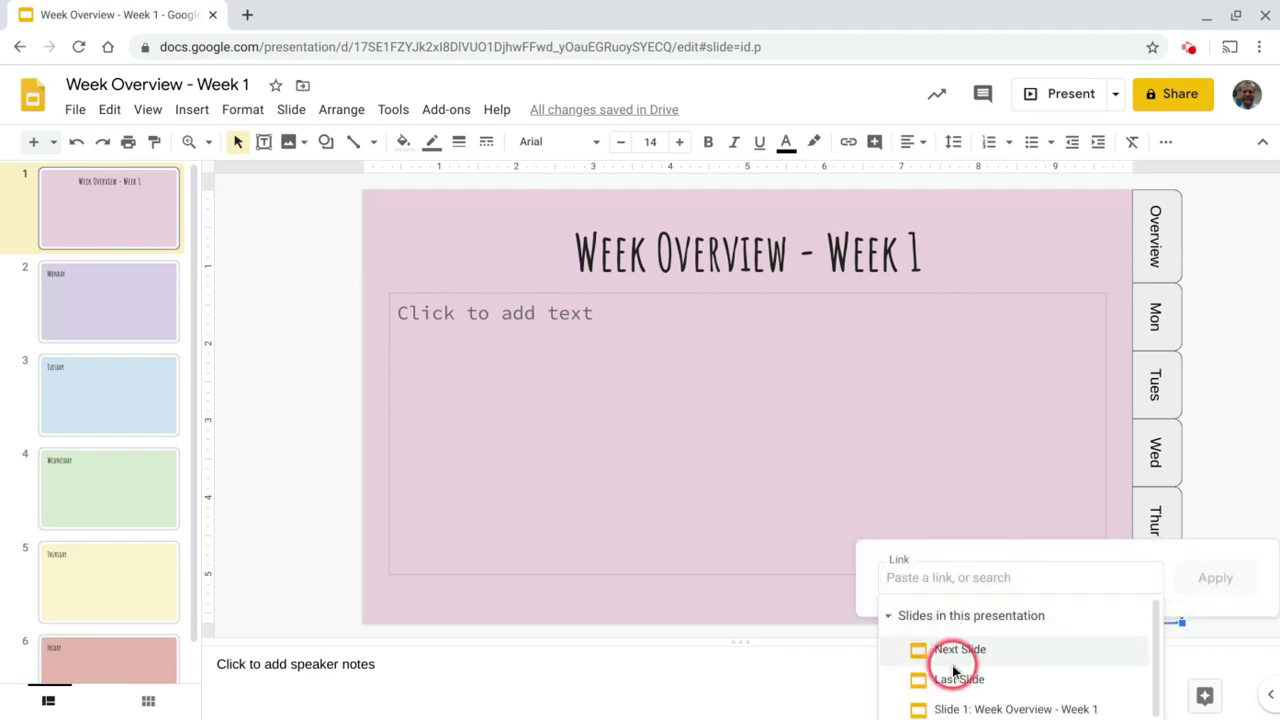
{"action": "scroll", "coordinate": [955, 670], "scroll_direction": "down", "scroll_amount": 2}
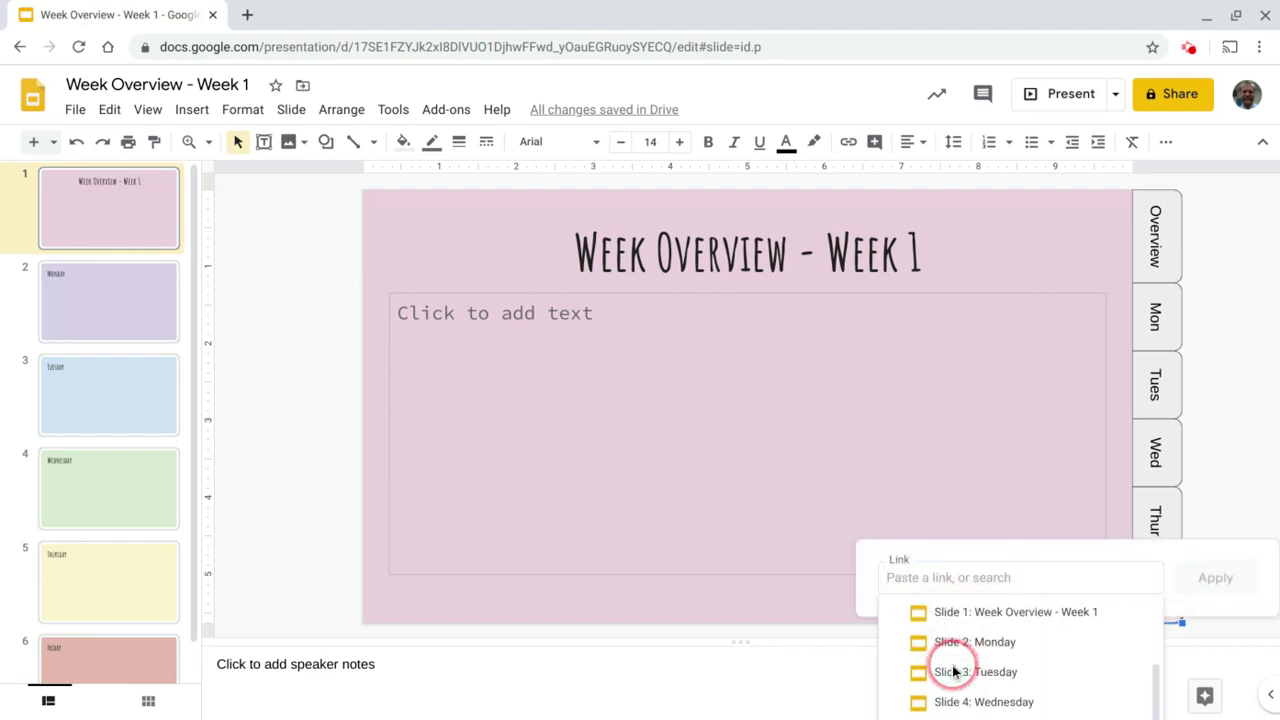
{"action": "left_click", "coordinate": [1265, 474]}
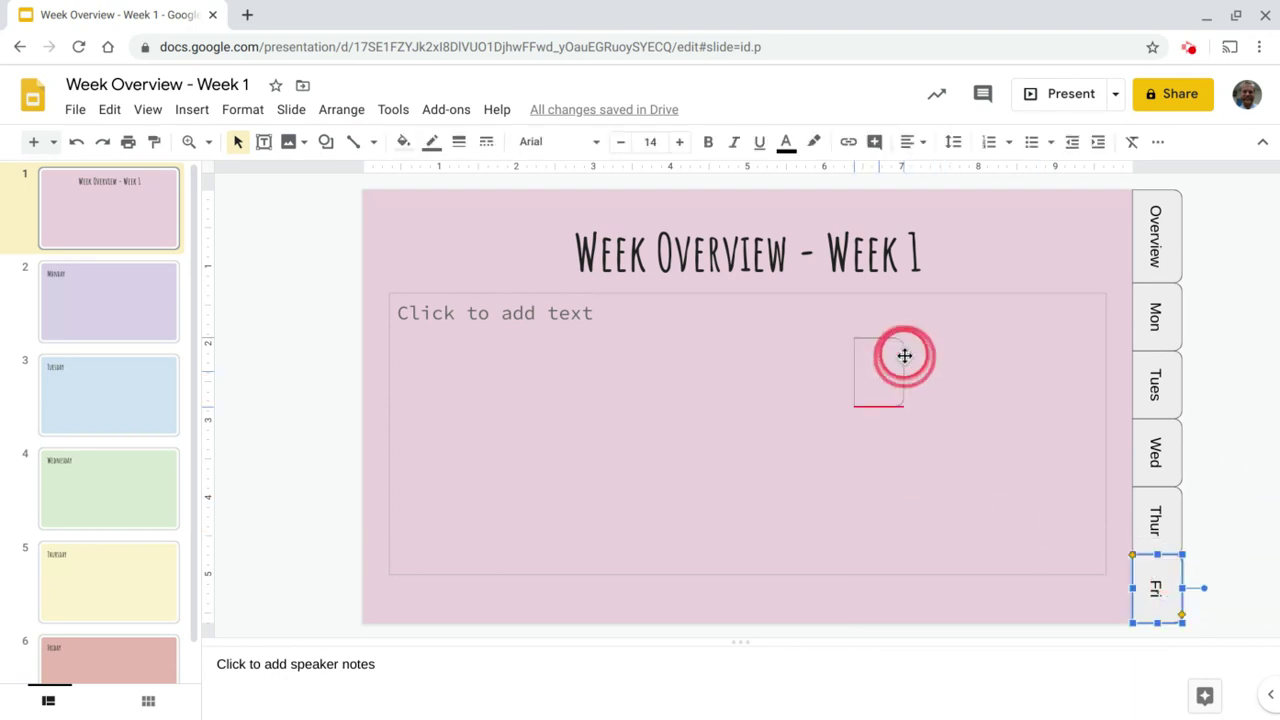
Link the Fri tab to Slide 6: Friday and return it beneath the Thur tab.
{"action": "left_click_drag", "start_coordinate": [904, 356], "coordinate": [900, 355]}
{"action": "key", "text": "ctrl+k"}
{"action": "left_click", "coordinate": [890, 450]}
{"action": "left_click", "coordinate": [871, 488]}
{"action": "scroll", "coordinate": [909, 600], "scroll_direction": "down", "scroll_amount": 2}
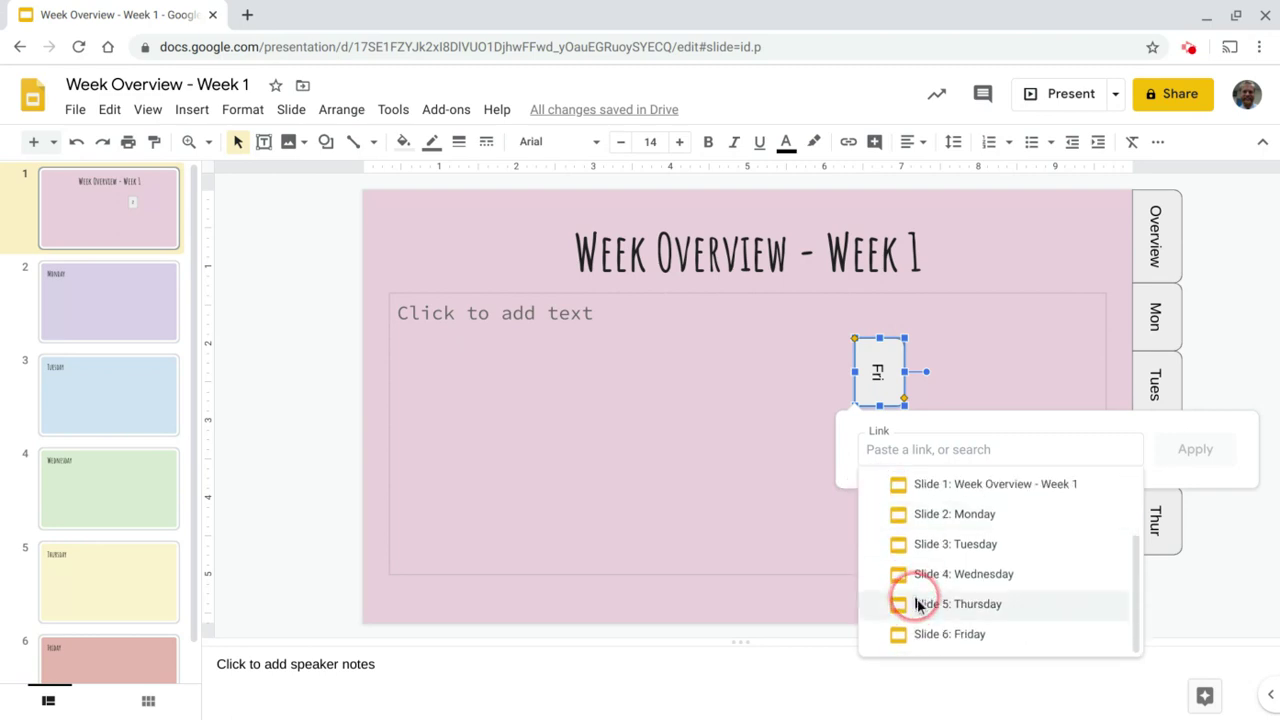
{"action": "left_click", "coordinate": [934, 631]}
{"action": "left_click", "coordinate": [1166, 451]}
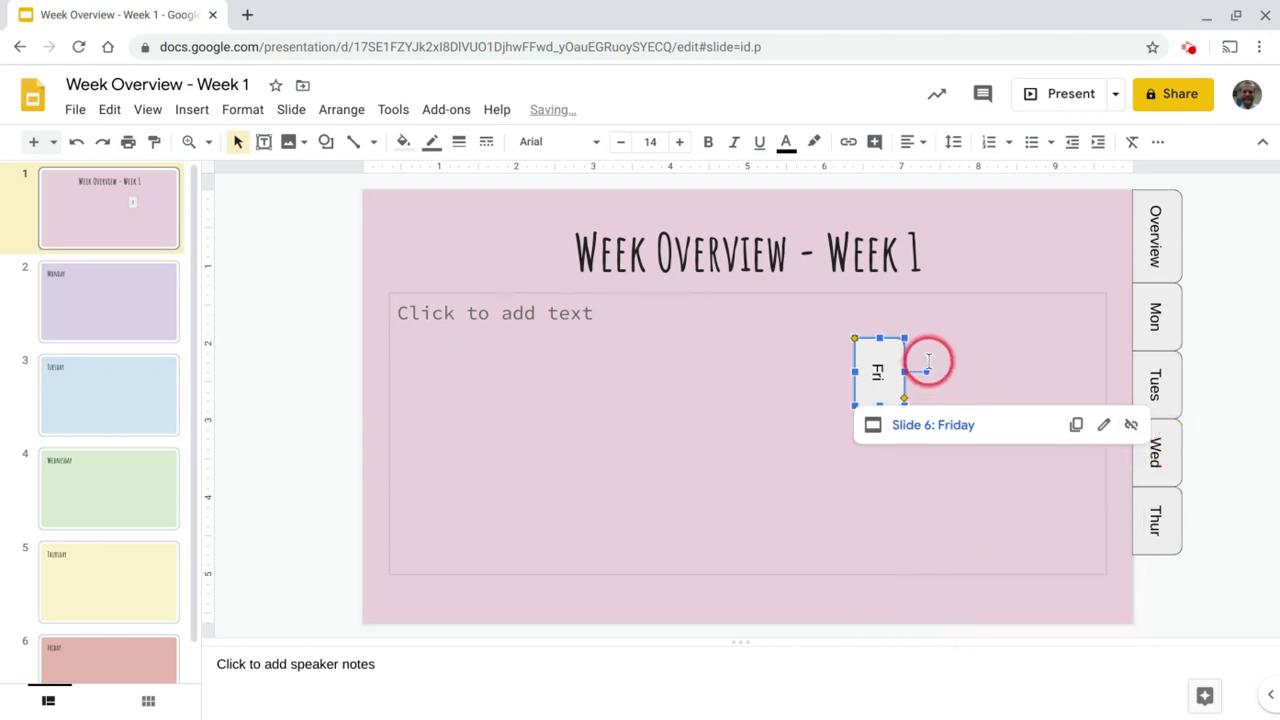
{"action": "left_click_drag", "start_coordinate": [901, 351], "coordinate": [1179, 568]}
{"action": "left_click", "coordinate": [1220, 523]}
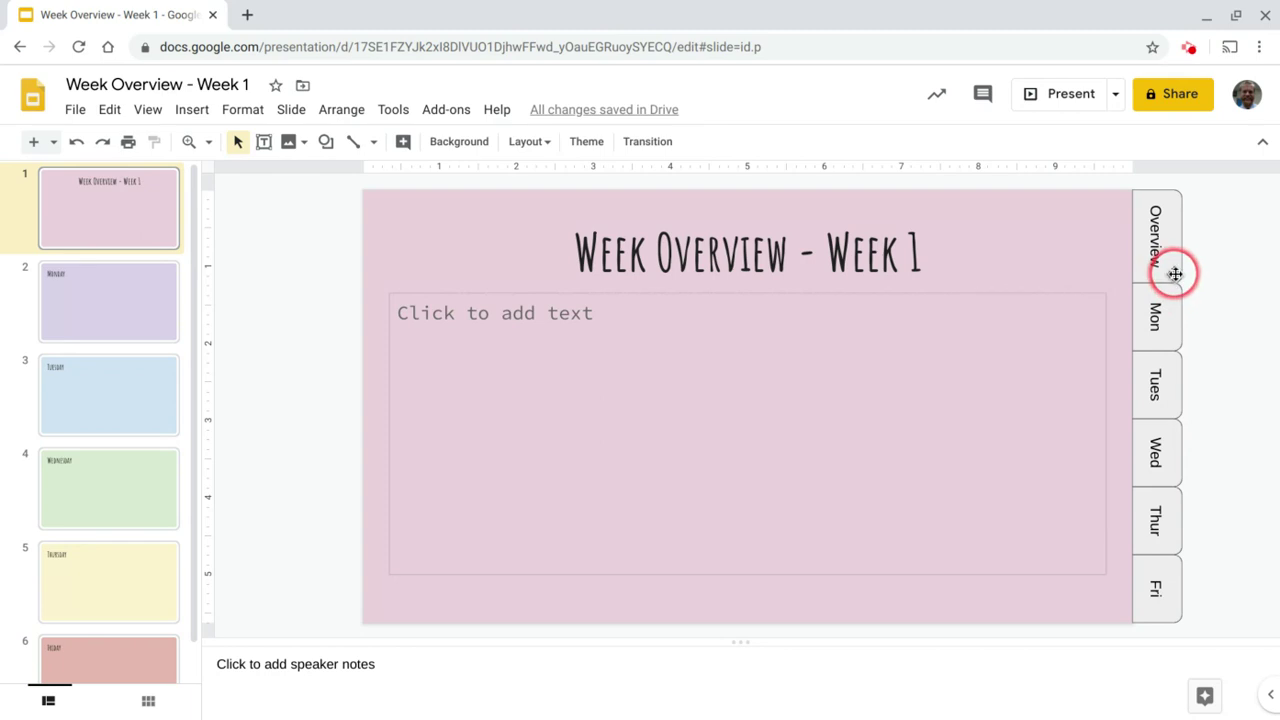
Copy all six tabs and paste them onto the Monday and Tuesday slides.
{"action": "left_click", "coordinate": [1175, 274]}
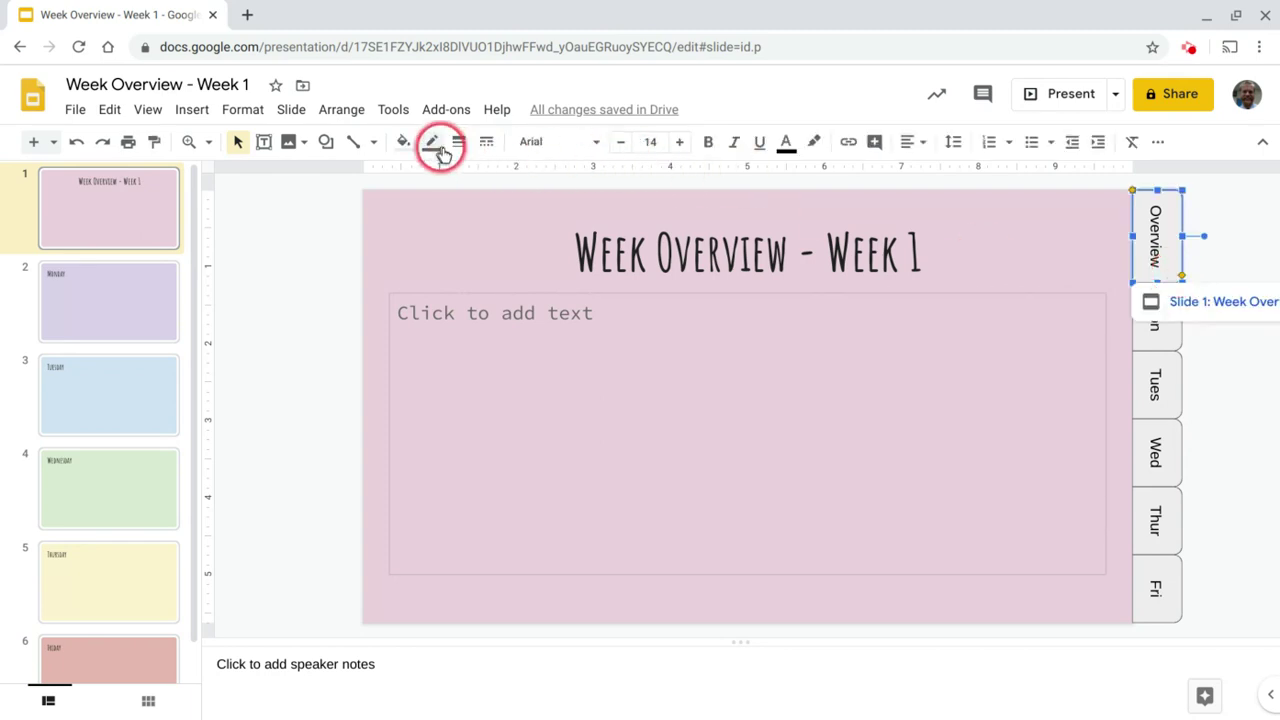
{"action": "left_click", "coordinate": [401, 143]}
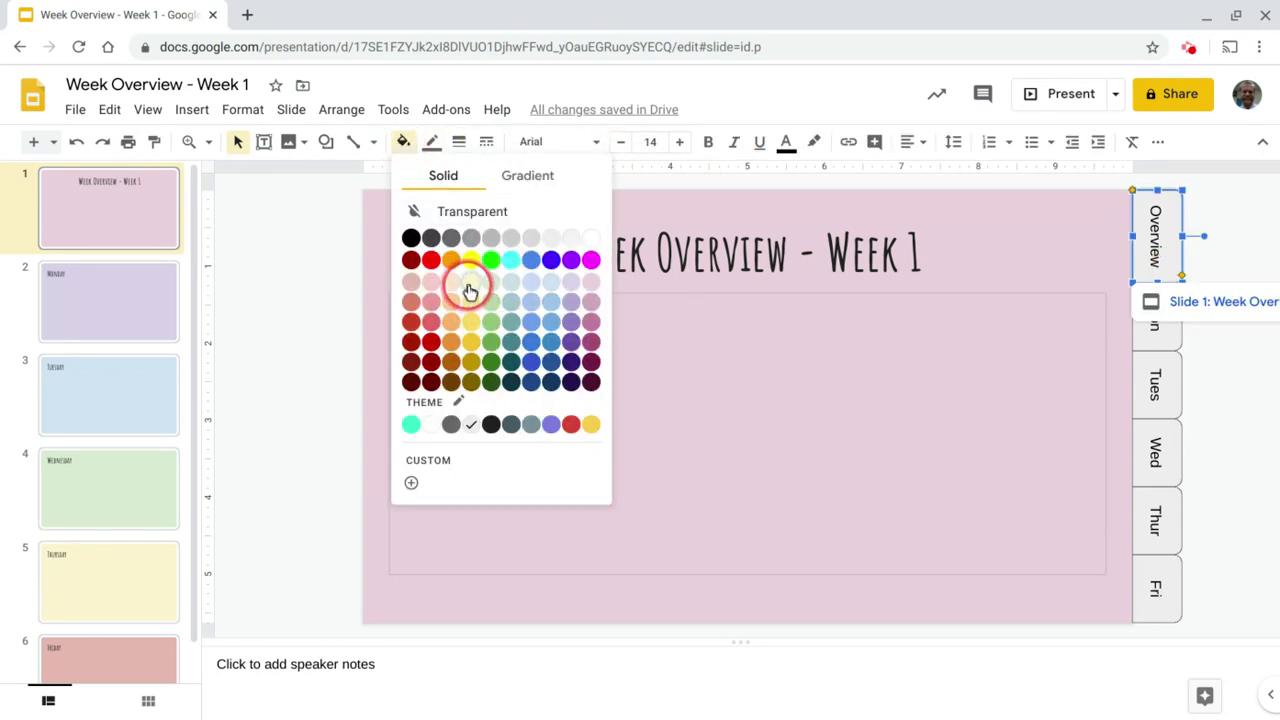
{"action": "left_click", "coordinate": [1236, 229]}
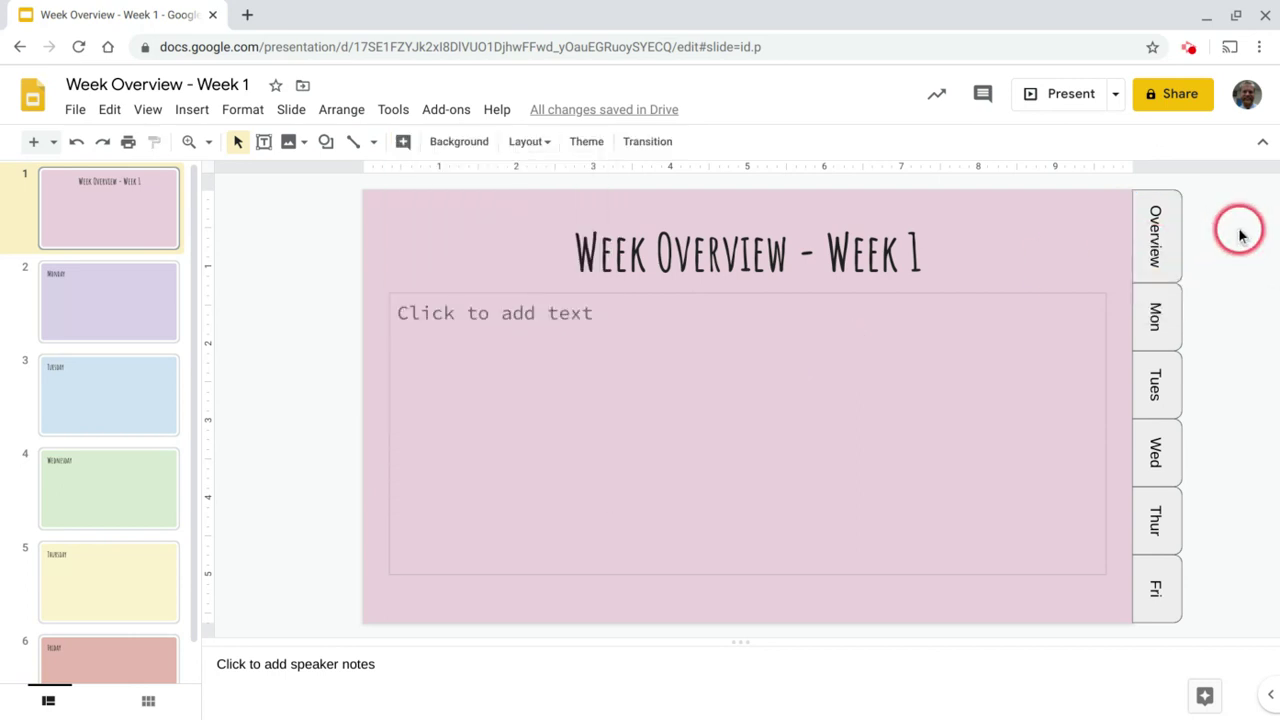
{"action": "left_click_drag", "start_coordinate": [1202, 219], "coordinate": [1162, 589]}
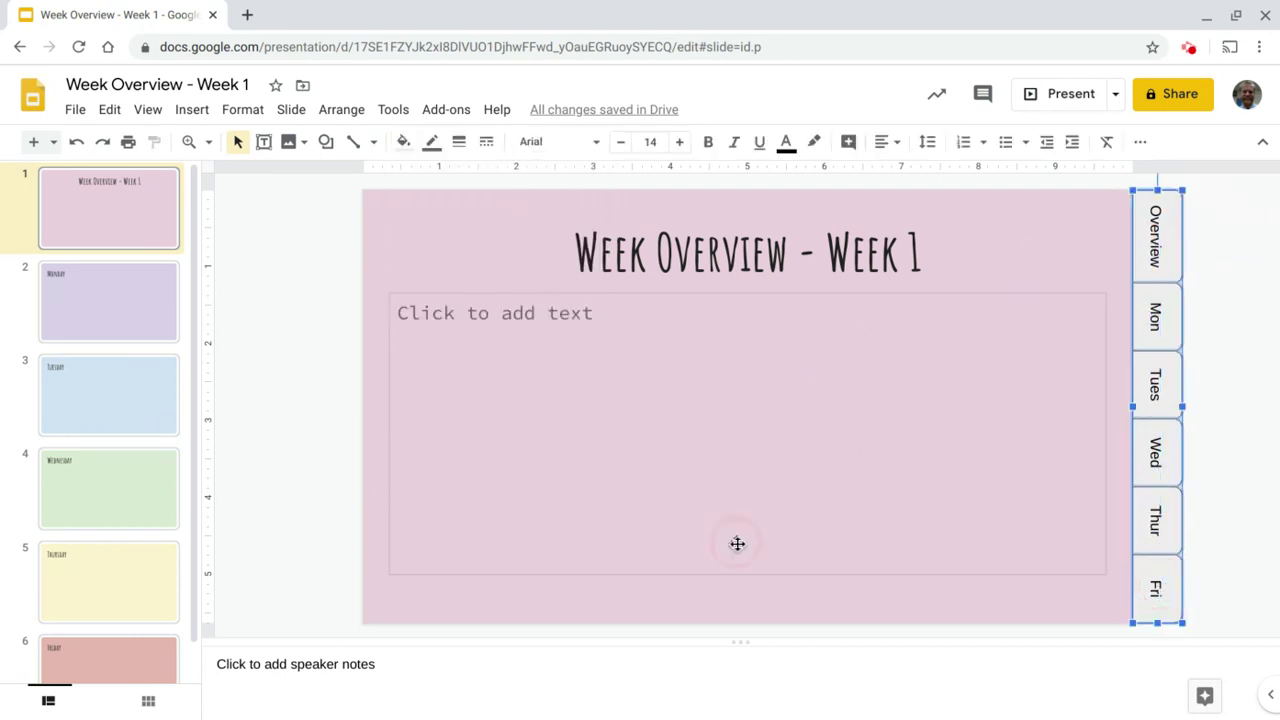
{"action": "left_click", "coordinate": [104, 272]}
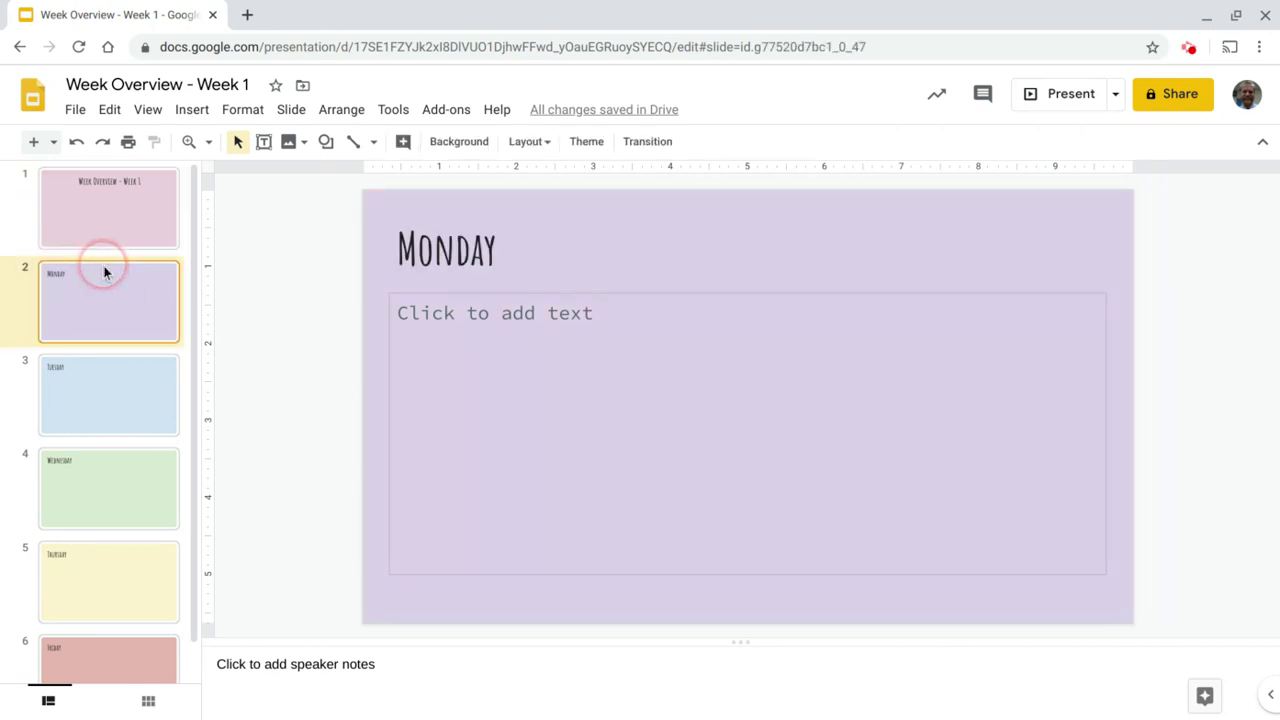
{"action": "key", "text": "ctrl+v"}
{"action": "left_click", "coordinate": [104, 393]}
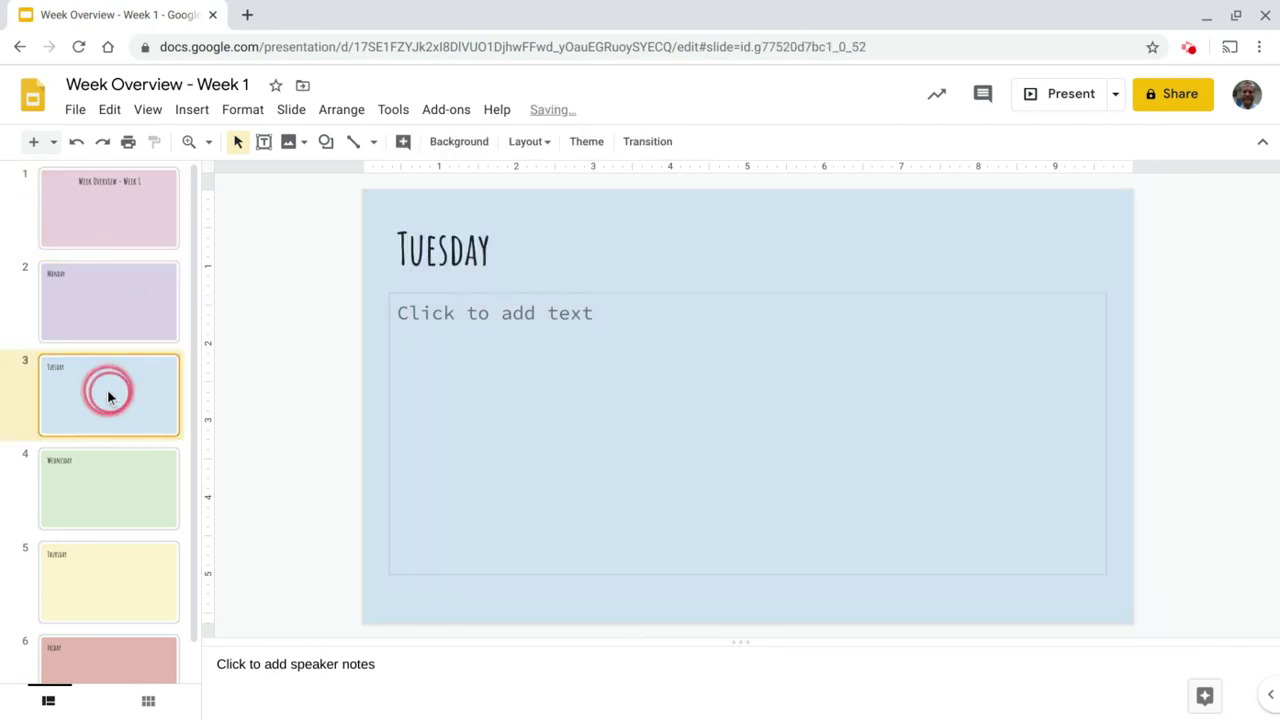
{"action": "key", "text": "ctrl+v"}
Paste the tab column onto the Wednesday, Thursday and Friday slides.
{"action": "left_click", "coordinate": [120, 508]}
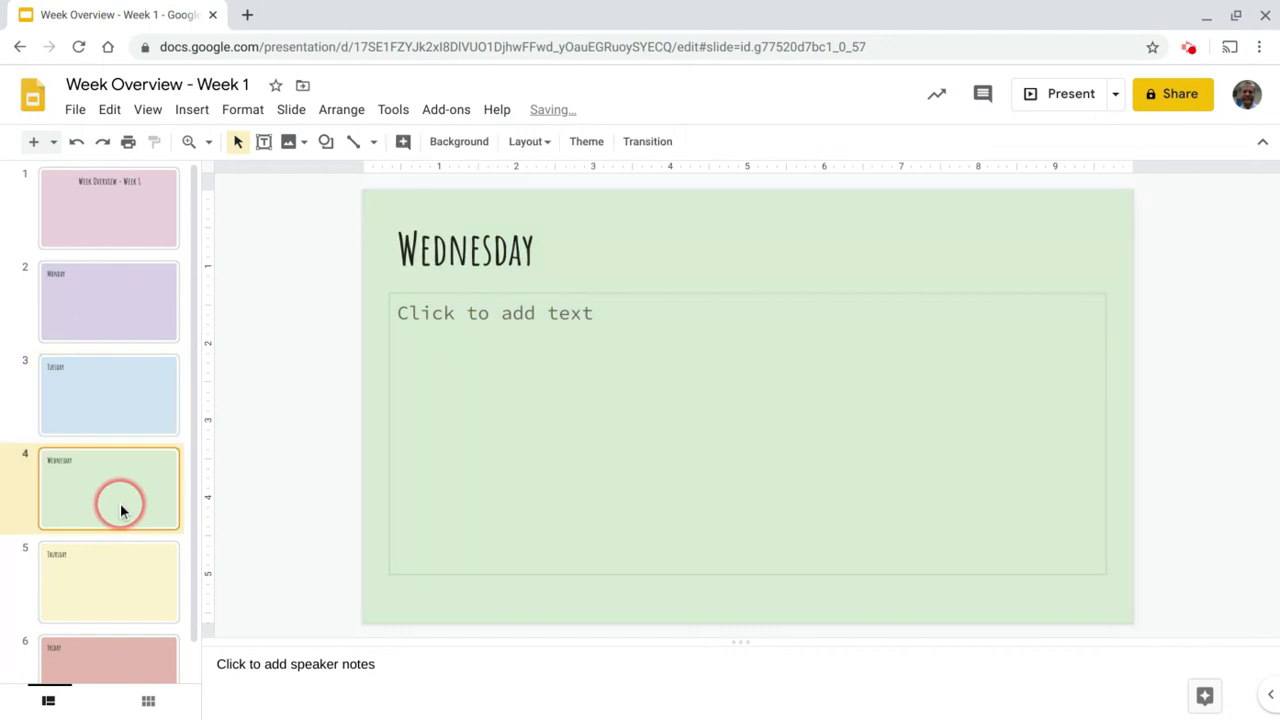
{"action": "key", "text": "ctrl+v"}
{"action": "left_click", "coordinate": [138, 630]}
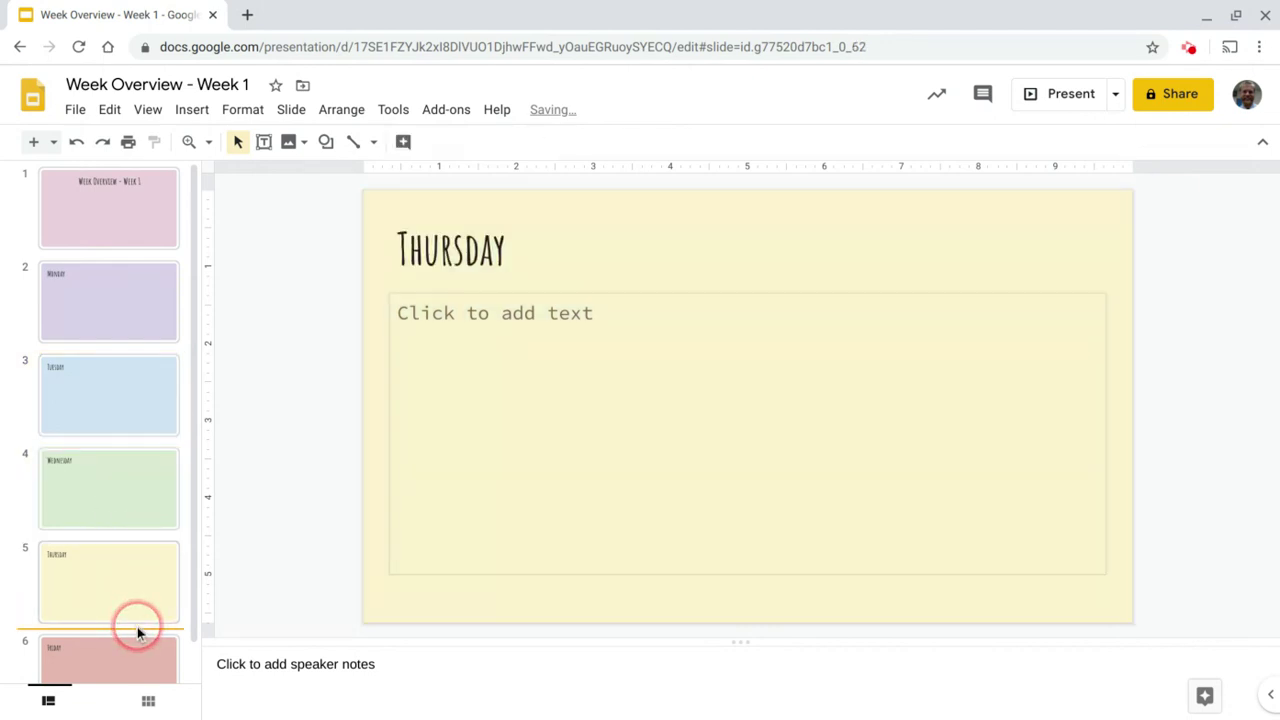
{"action": "key", "text": "ctrl+v"}
{"action": "scroll", "coordinate": [133, 566], "scroll_direction": "down", "scroll_amount": 1}
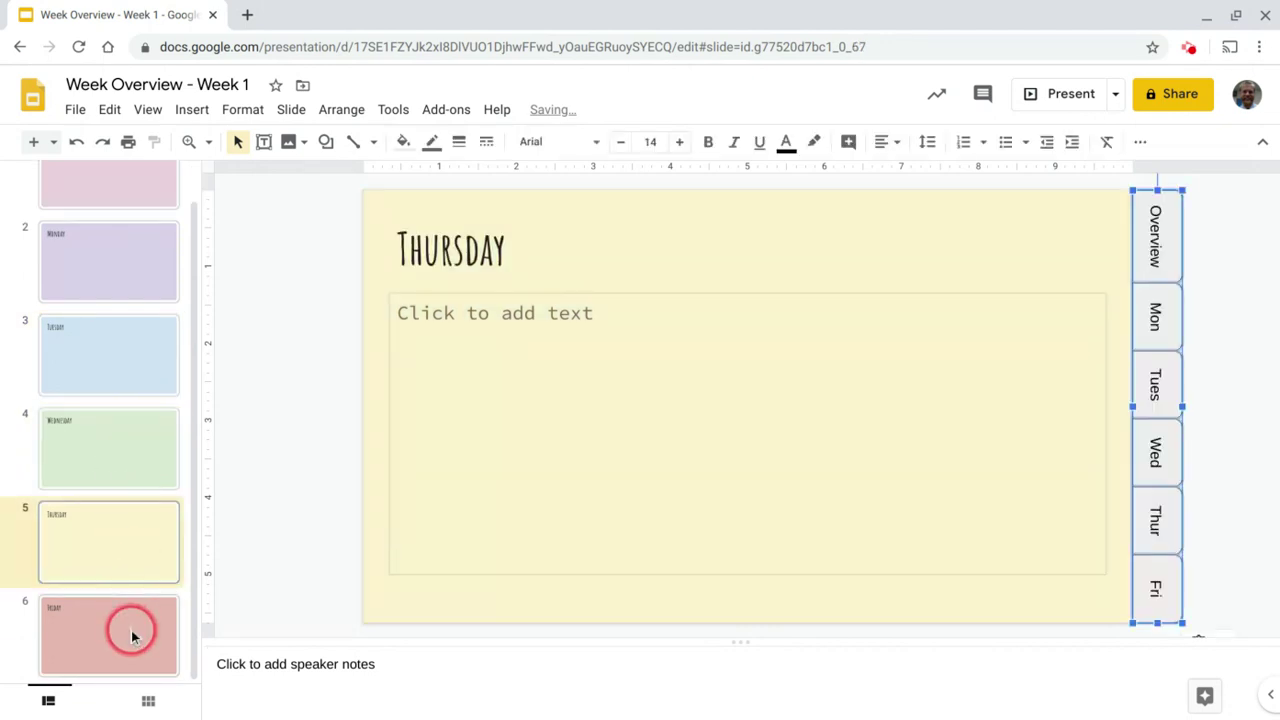
{"action": "left_click", "coordinate": [131, 632]}
{"action": "key", "text": "ctrl+v"}
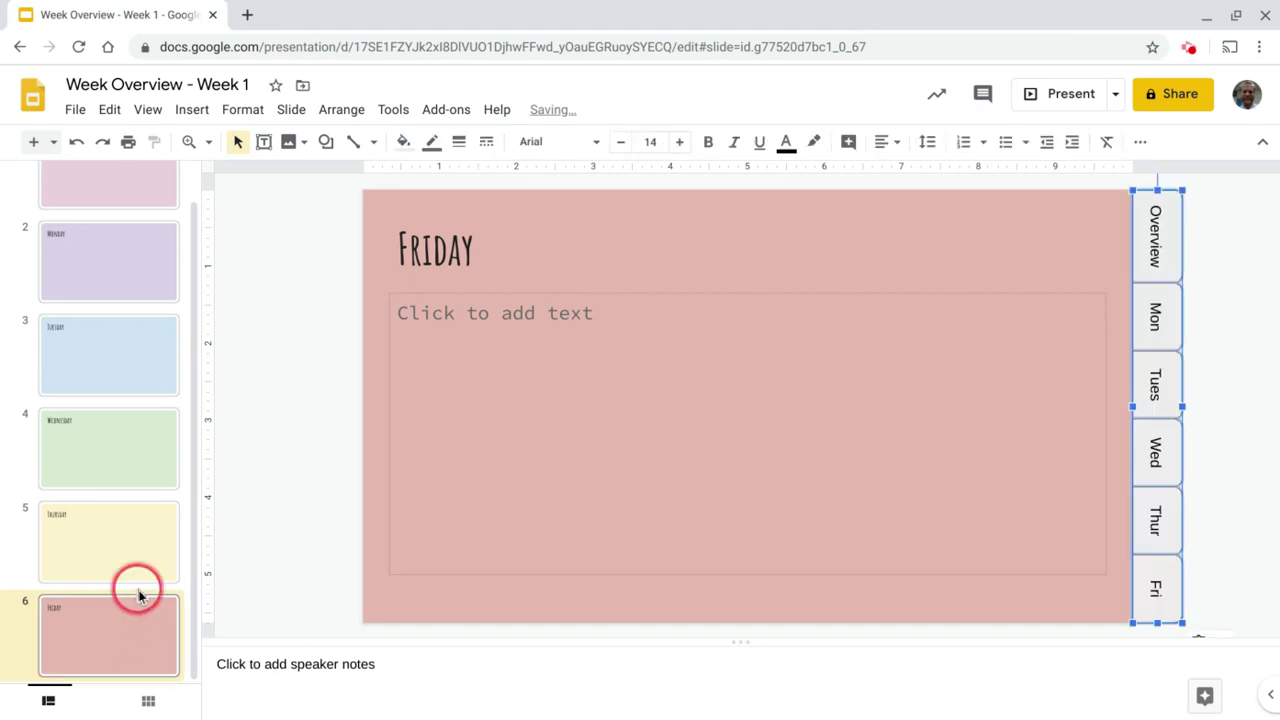
{"action": "left_click", "coordinate": [260, 430]}
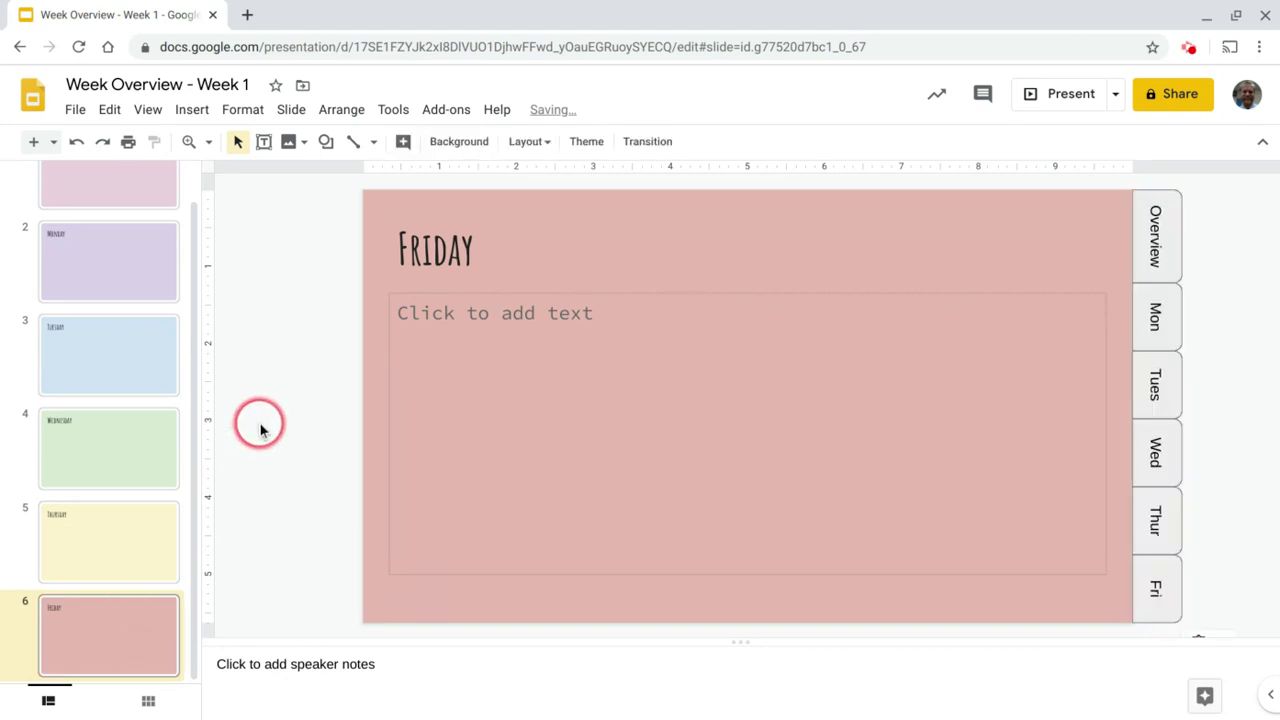
Follow the Mon tab's link to Slide 2 and the Wed tab's link to Slide 4.
{"action": "left_click", "coordinate": [1176, 316]}
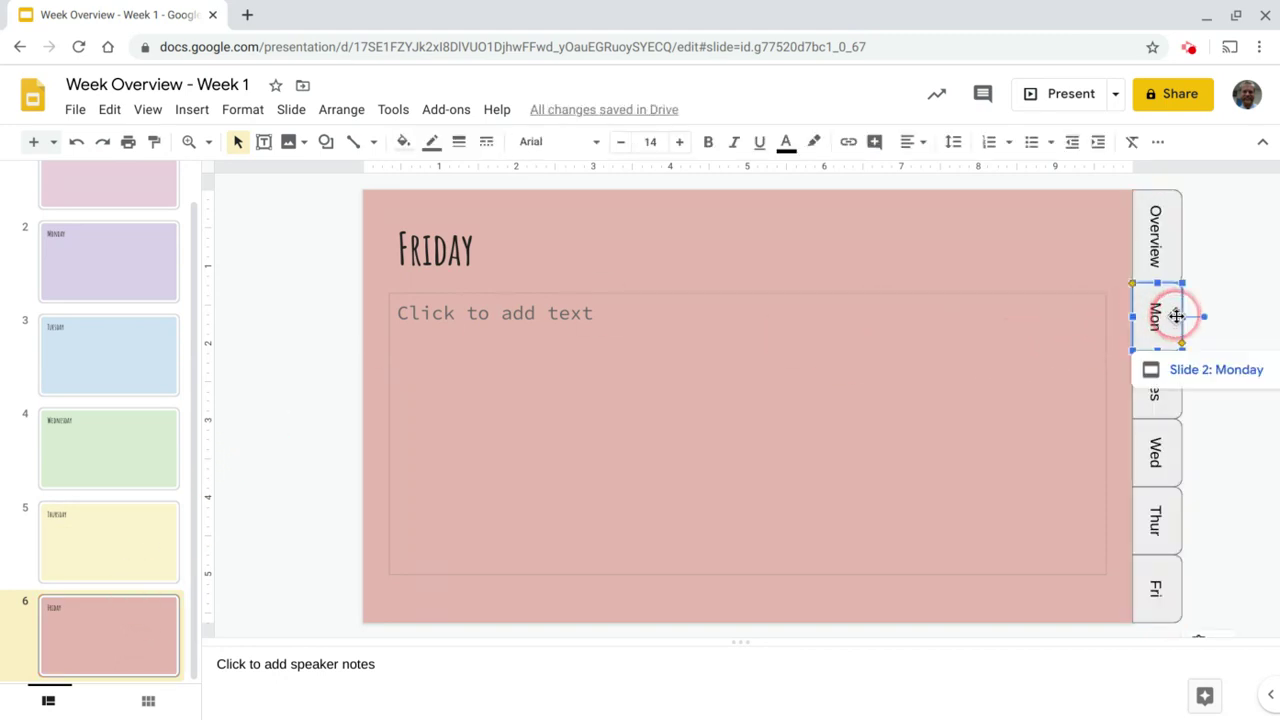
{"action": "left_click", "coordinate": [1180, 372]}
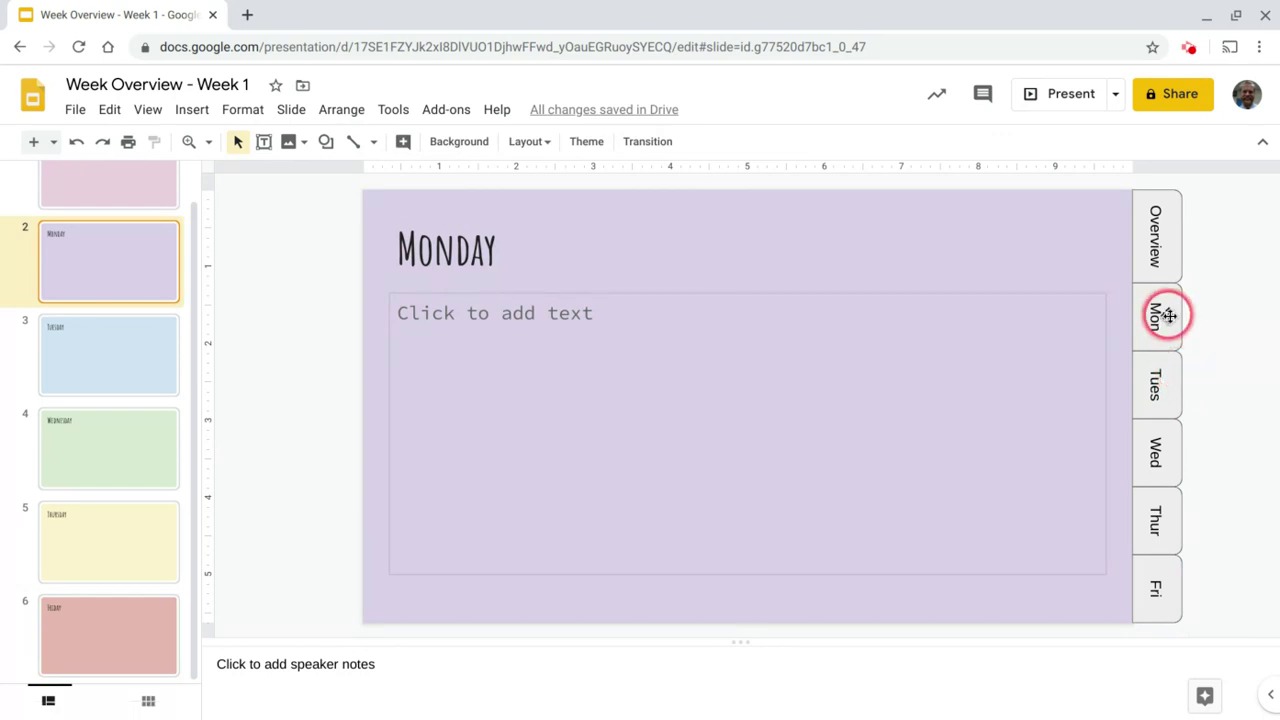
{"action": "left_click", "coordinate": [1168, 467]}
{"action": "left_click", "coordinate": [1190, 504]}
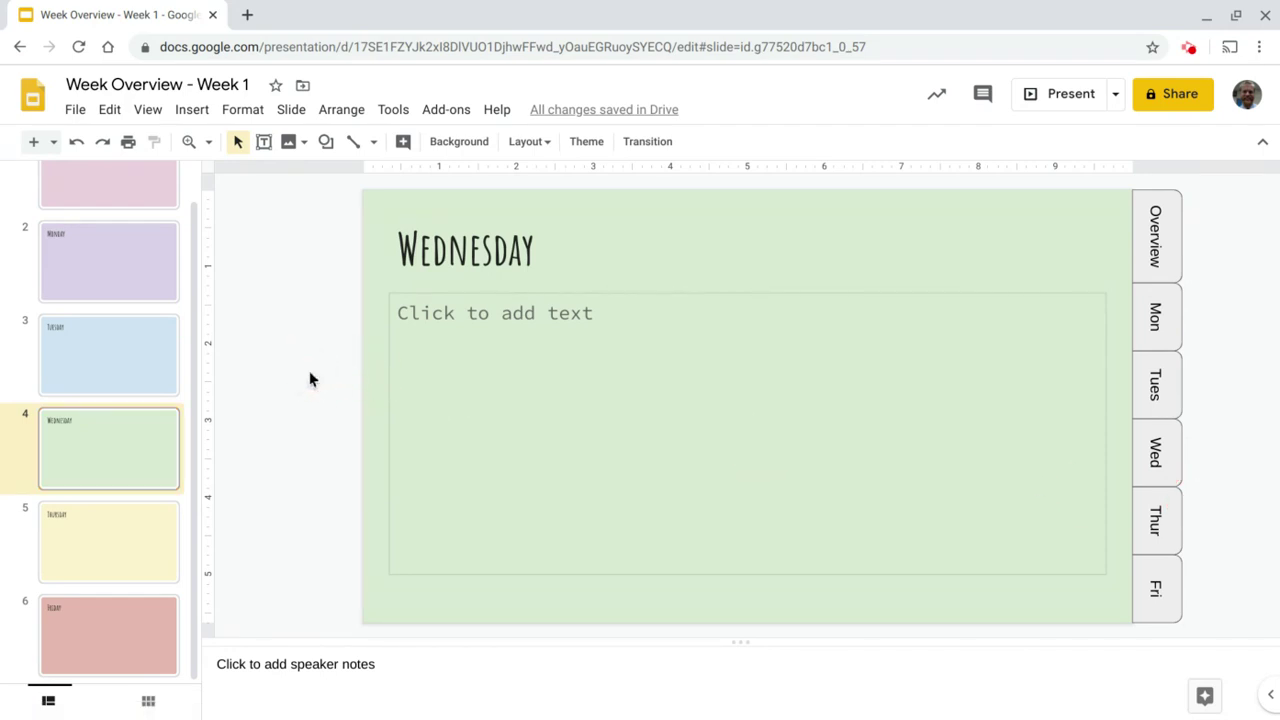
{"action": "scroll", "coordinate": [97, 220], "scroll_direction": "up", "scroll_amount": 2}
Publish the presentation to the web from the Week Overview slide.
{"action": "left_click", "coordinate": [94, 211]}
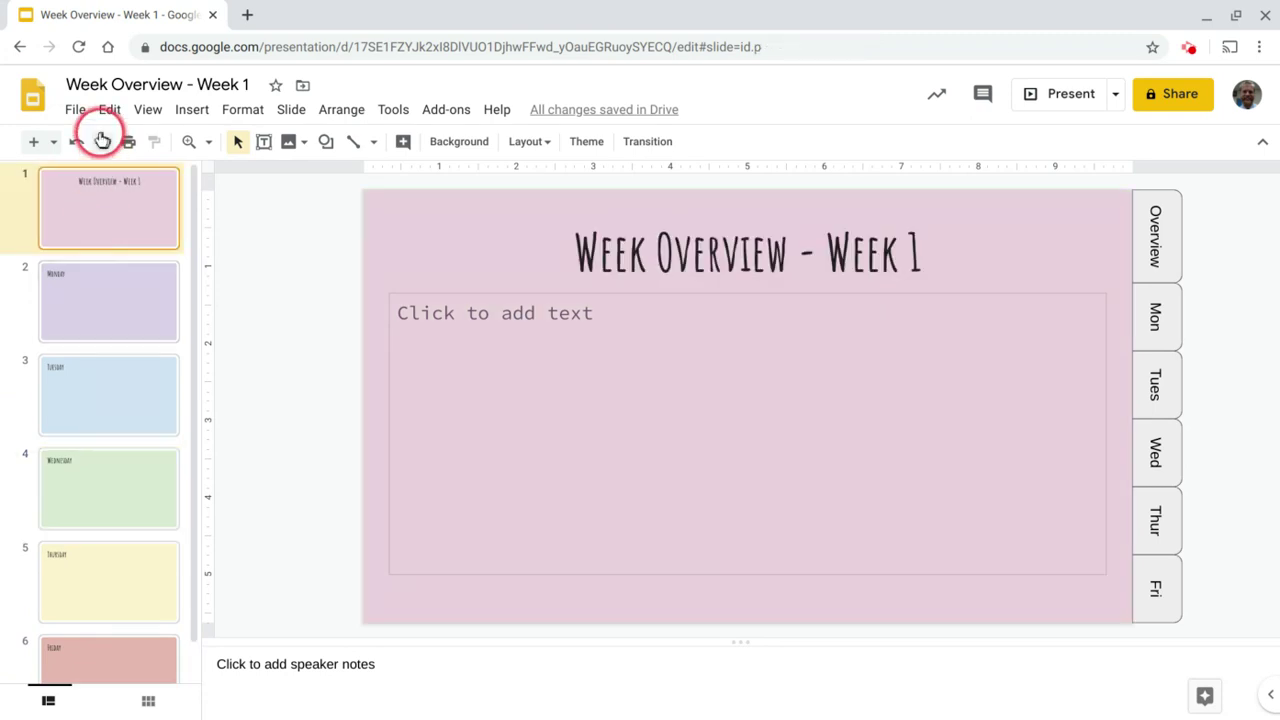
{"action": "left_click", "coordinate": [76, 112]}
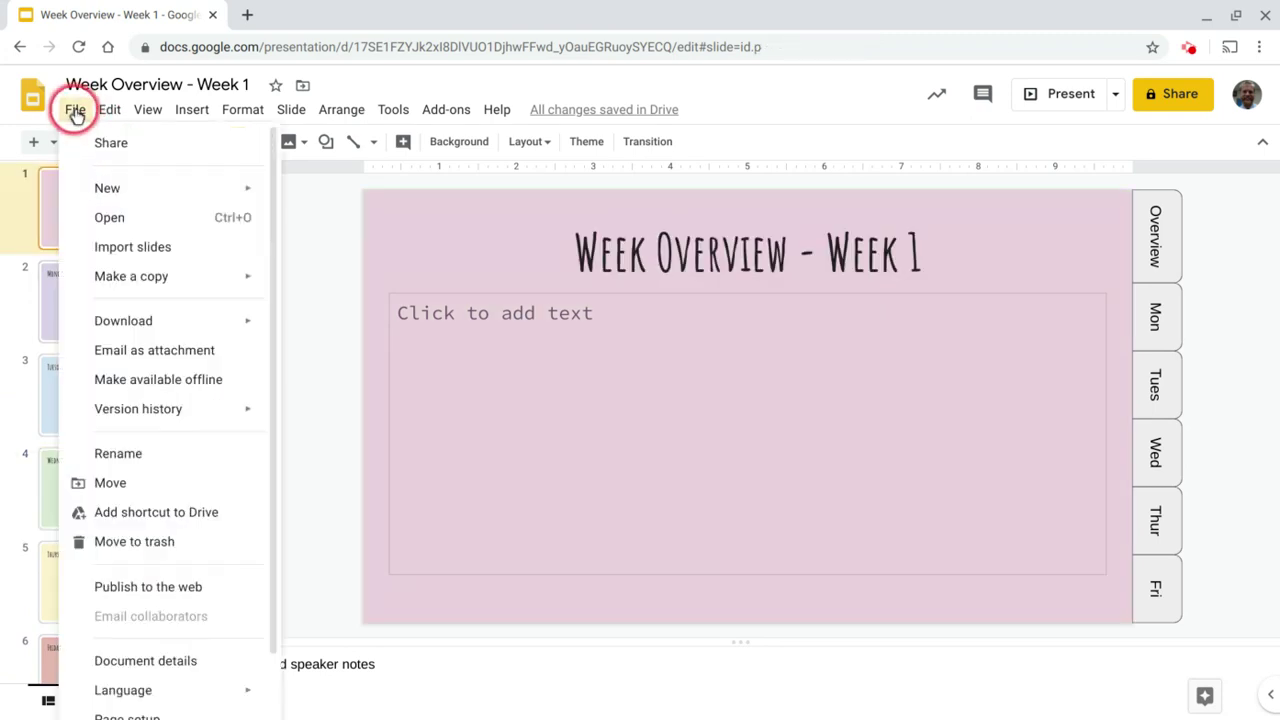
{"action": "left_click", "coordinate": [166, 587]}
{"action": "left_click", "coordinate": [468, 510]}
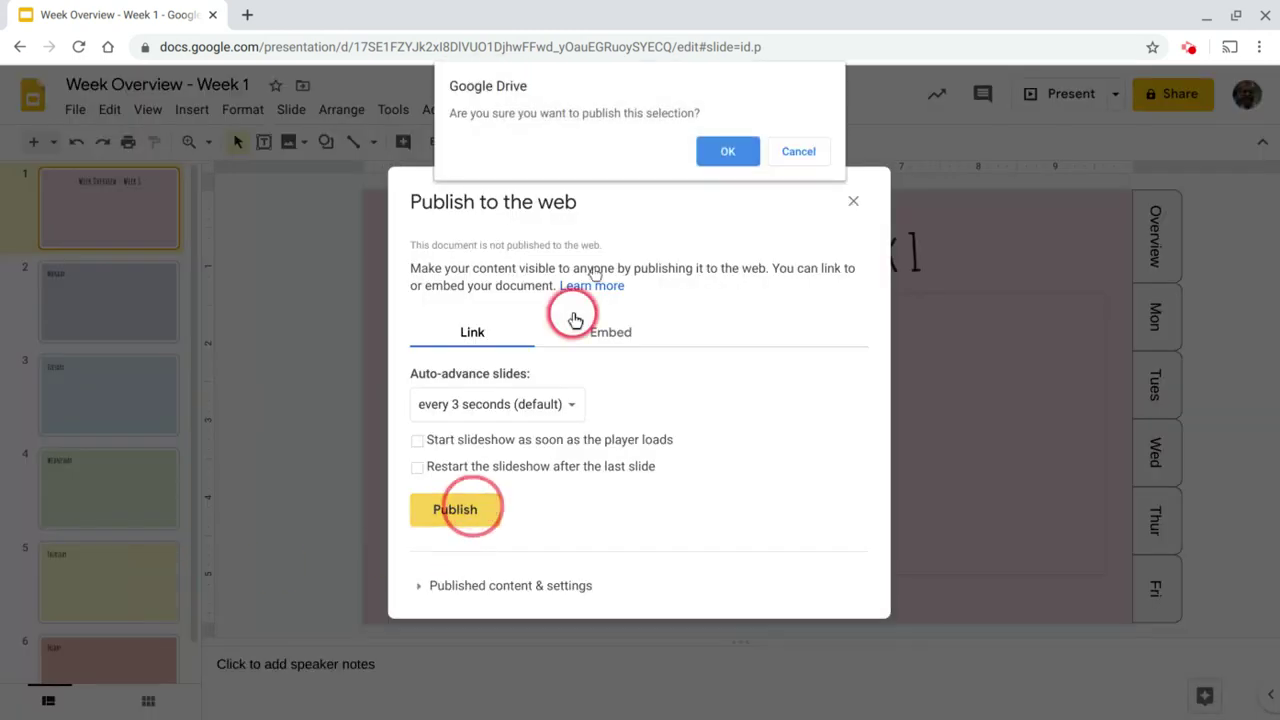
{"action": "left_click", "coordinate": [727, 151]}
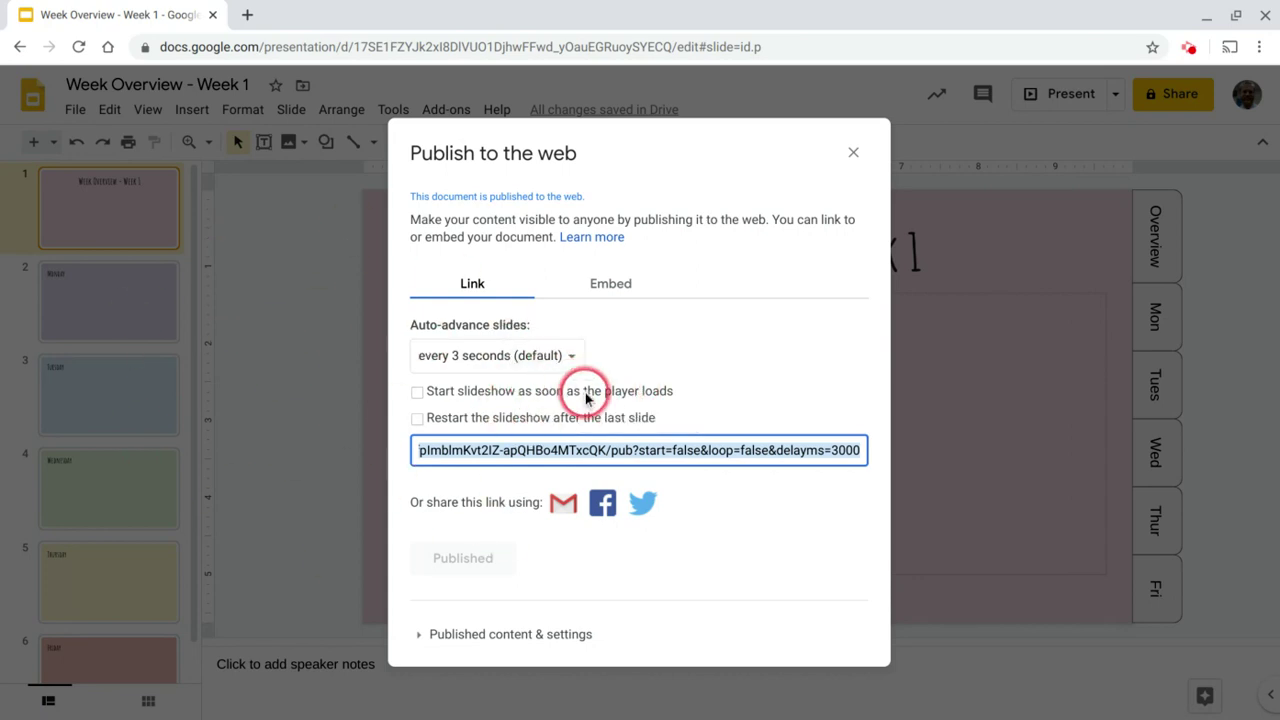
{"action": "left_click", "coordinate": [853, 153]}
Load the published link in a new browser tab, then return to the editor.
{"action": "key", "text": "ctrl+t"}
{"action": "type", "text": "https://docs.google.com/presentation/d/e/2PACX-1vQI0WuBv08zcLYh2EvxpY9MUtBygxF2sQtG6xwHo4knCUsZwMD67fpImblmKvt2IZ-apQHBo4MTxcQK/pub?start=false&loop=false&delayms=3000"}
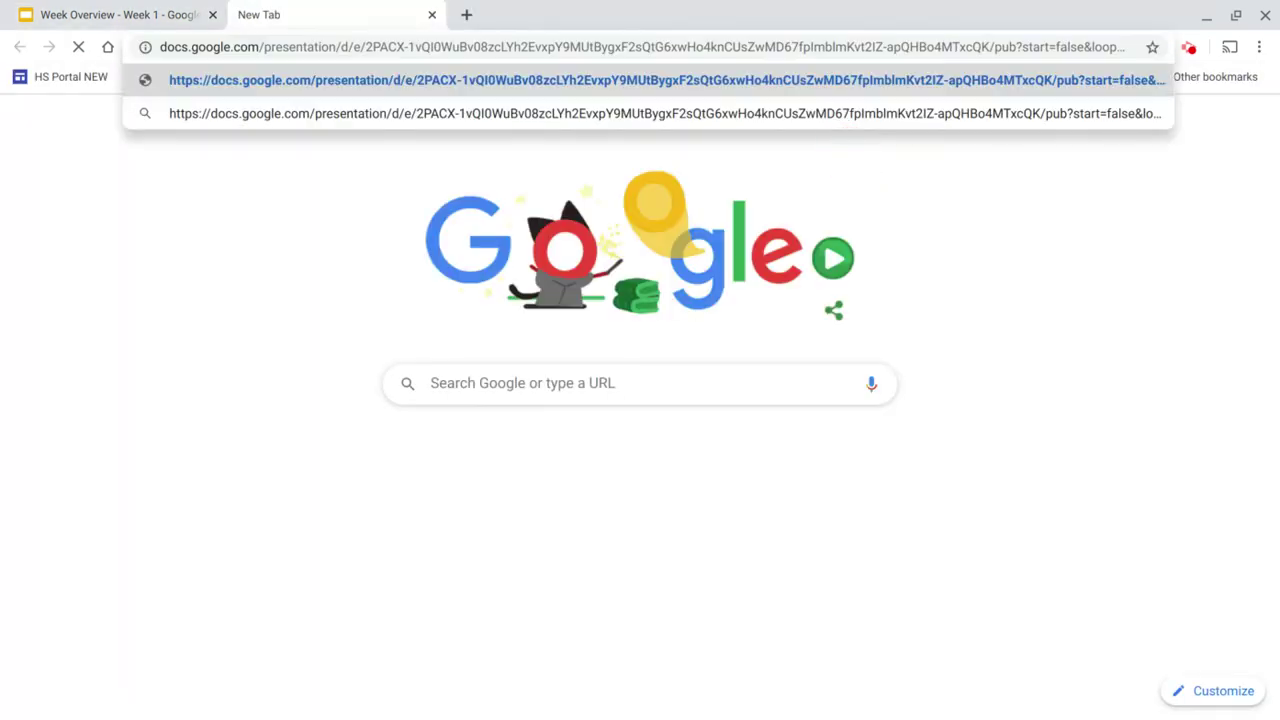
{"action": "key", "text": "Return"}
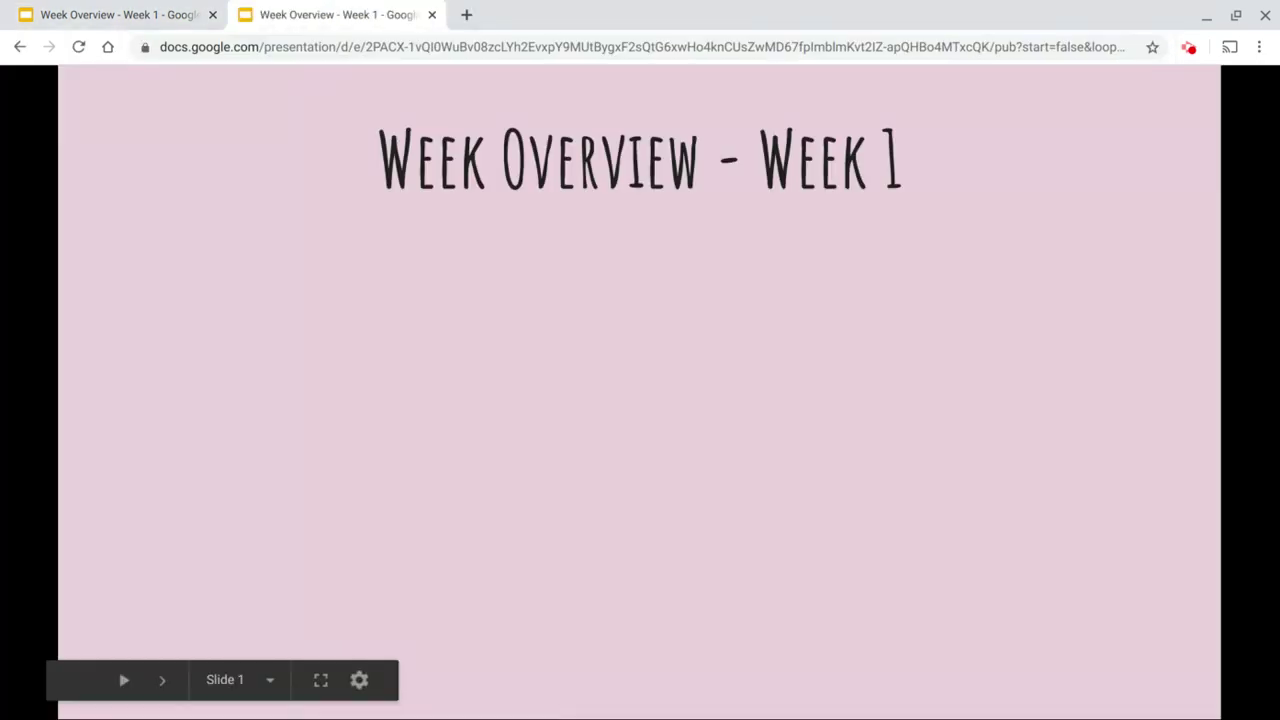
{"action": "left_click", "coordinate": [86, 12]}
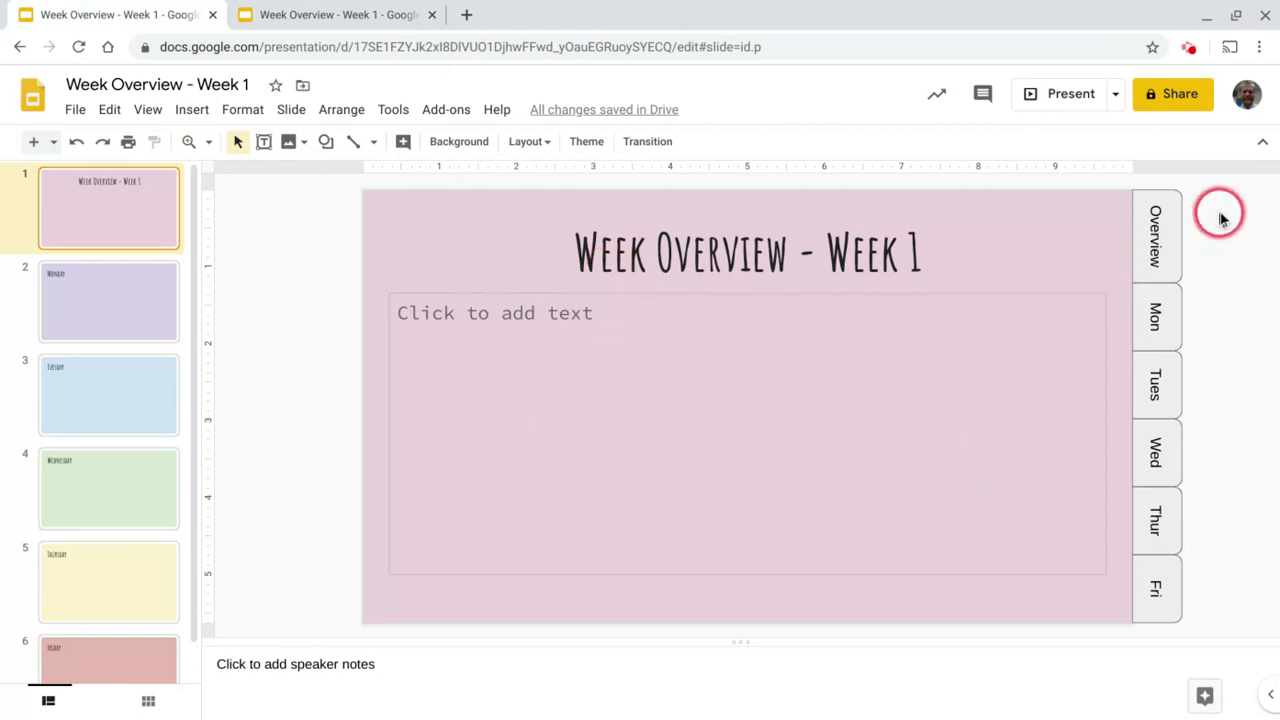
Nudge the Overview–Fri tab column left with arrow keys and narrow the body text box.
{"action": "left_click_drag", "start_coordinate": [1214, 217], "coordinate": [1147, 604]}
{"action": "key", "text": "Left"}
{"action": "key", "text": "Left"}
{"action": "key", "text": "Left"}
{"action": "key", "text": "Left"}
{"action": "key", "text": "Left"}
{"action": "key", "text": "Left"}
{"action": "key", "text": "Left"}
{"action": "key", "text": "Left"}
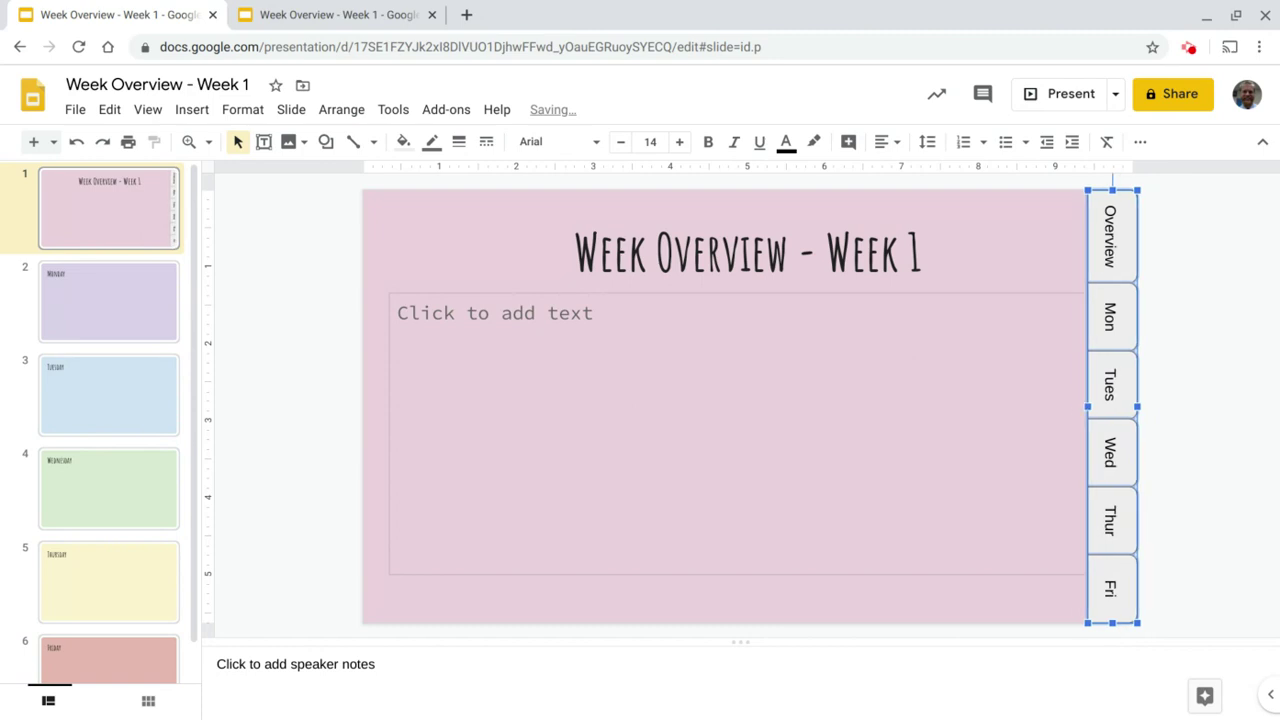
{"action": "key", "text": "Right"}
{"action": "key", "text": "Right"}
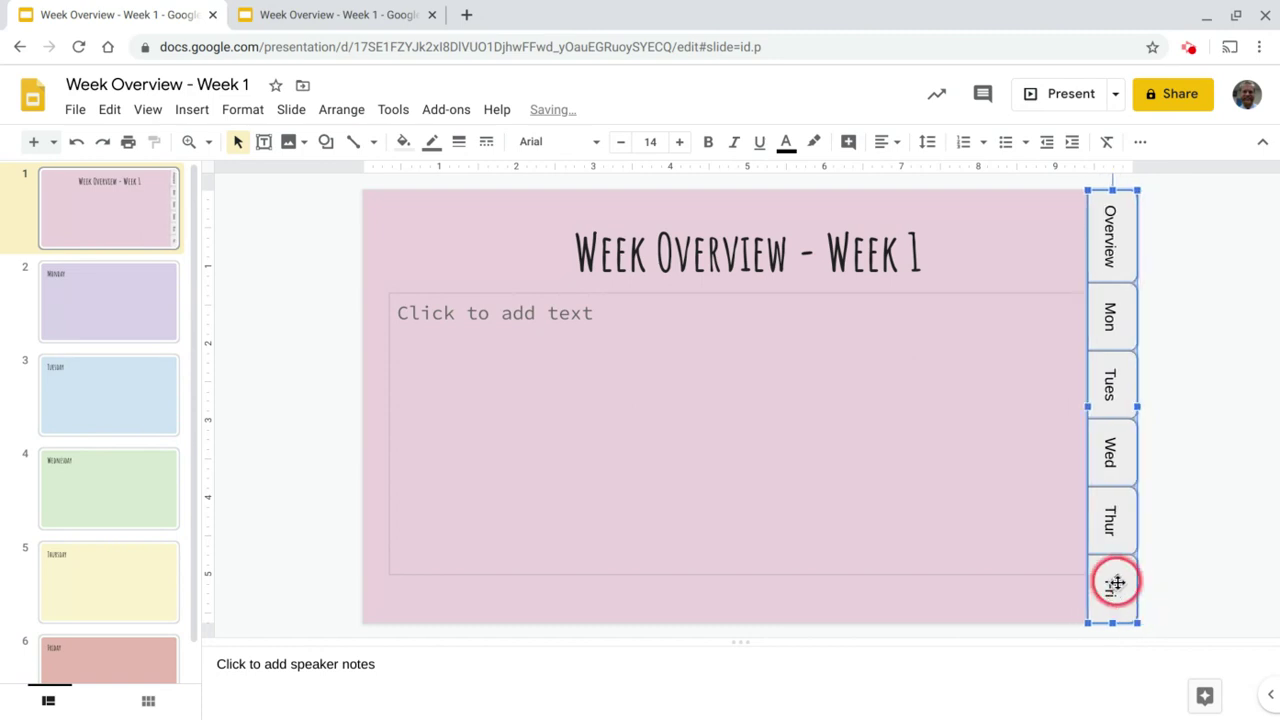
{"action": "left_click", "coordinate": [1018, 488]}
{"action": "left_click_drag", "start_coordinate": [1105, 433], "coordinate": [1043, 433]}
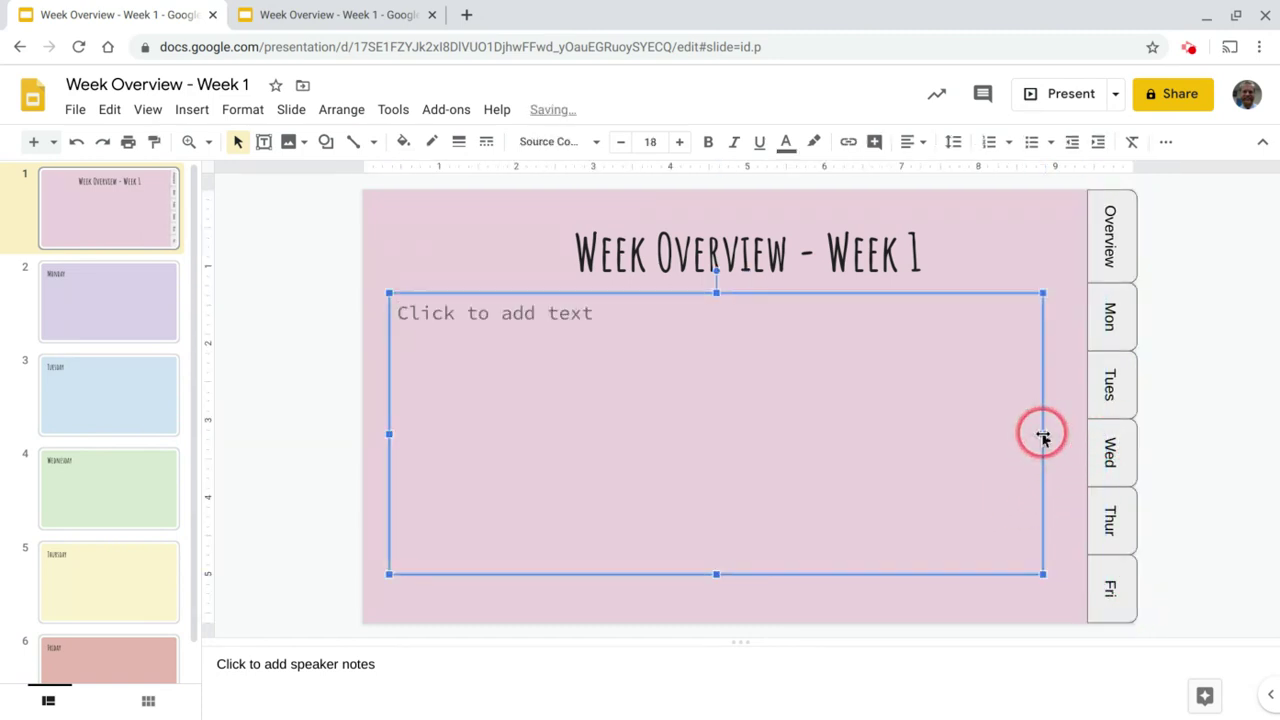
Switch to the second browser tab showing the published Week Overview slideshow.
{"action": "left_click", "coordinate": [404, 6]}
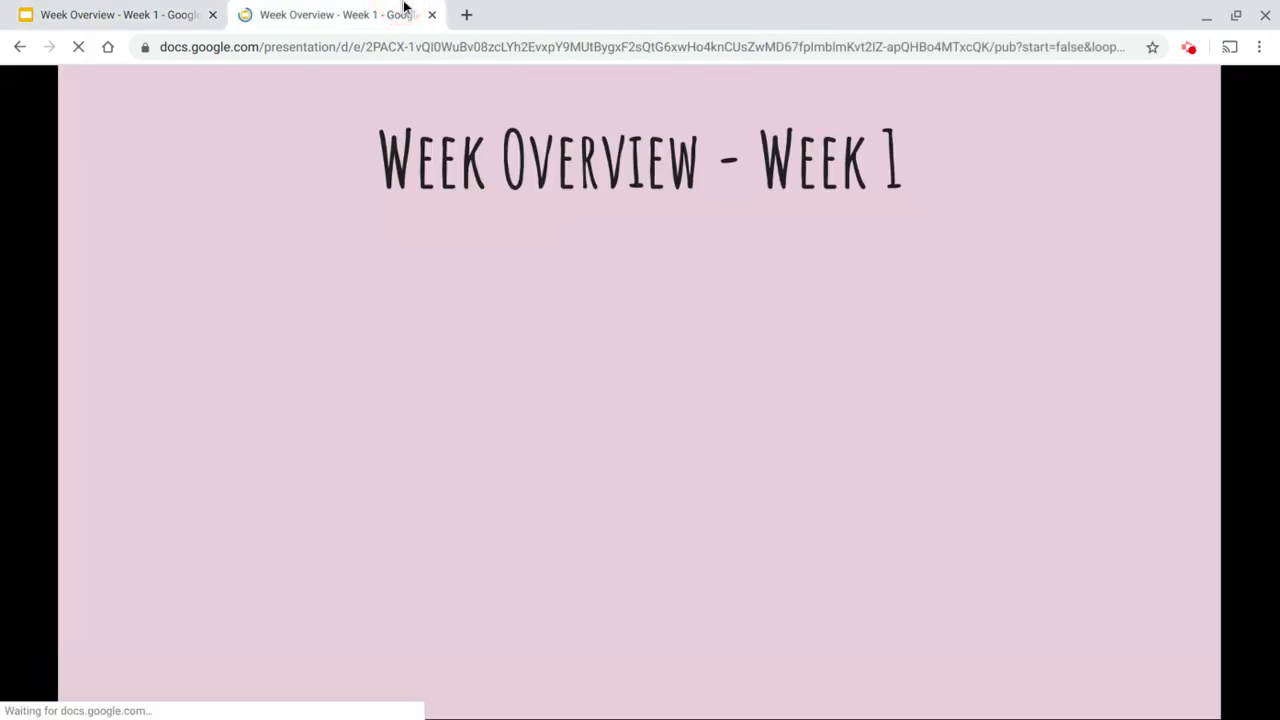